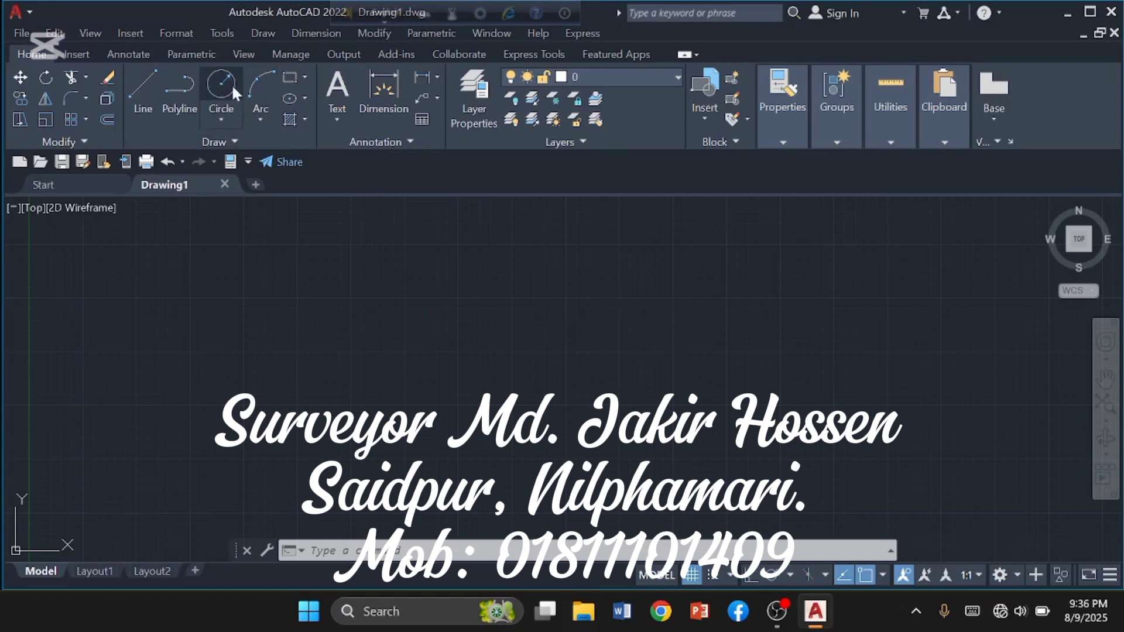
Step: Set the drawing's length units to Architectural with a precision of 0'-0"
left_click(178, 34)
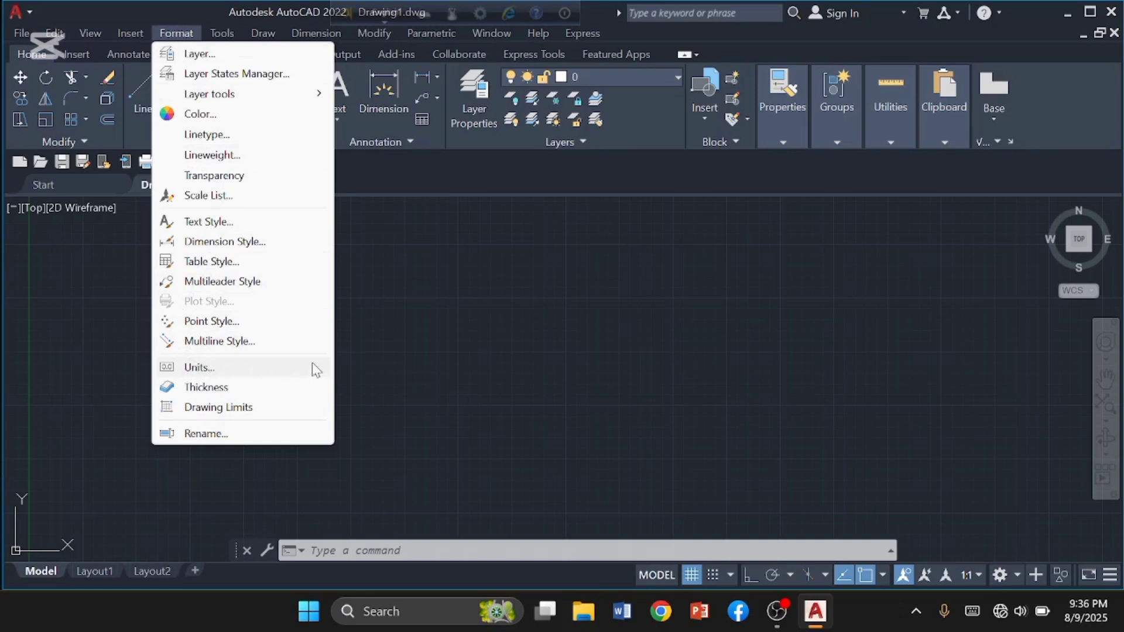
left_click(264, 367)
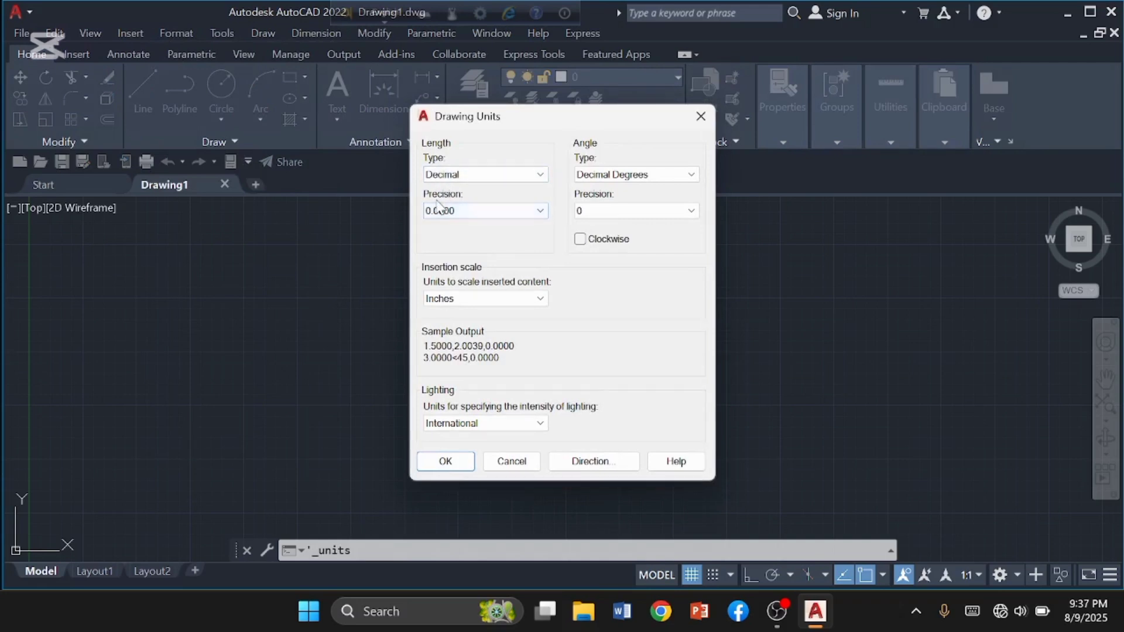
left_click(540, 176)
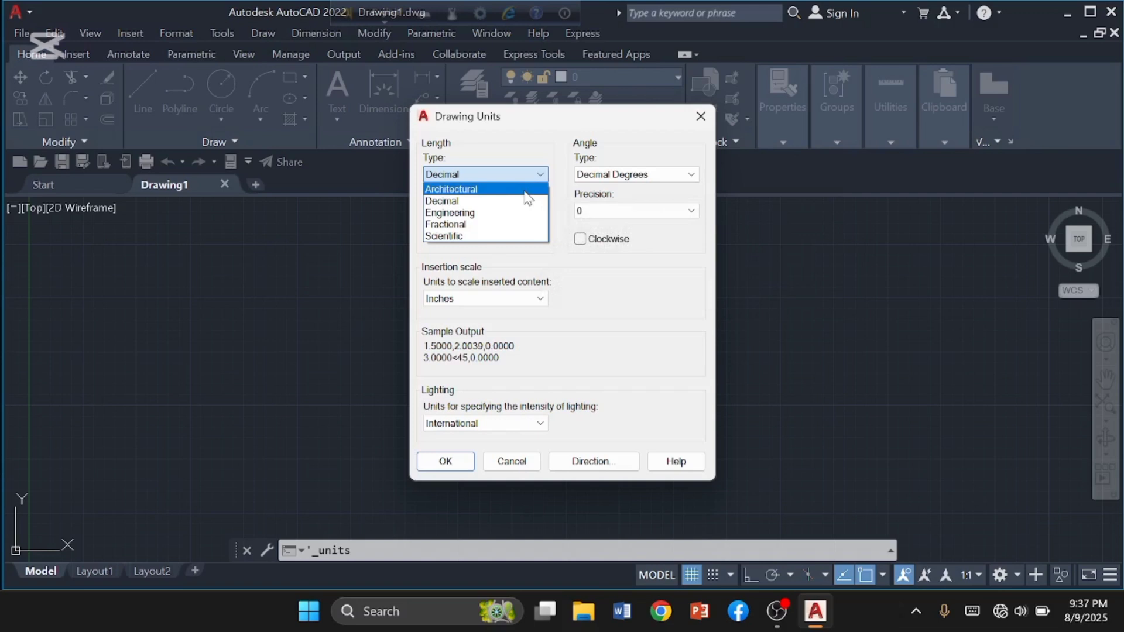
left_click(524, 189)
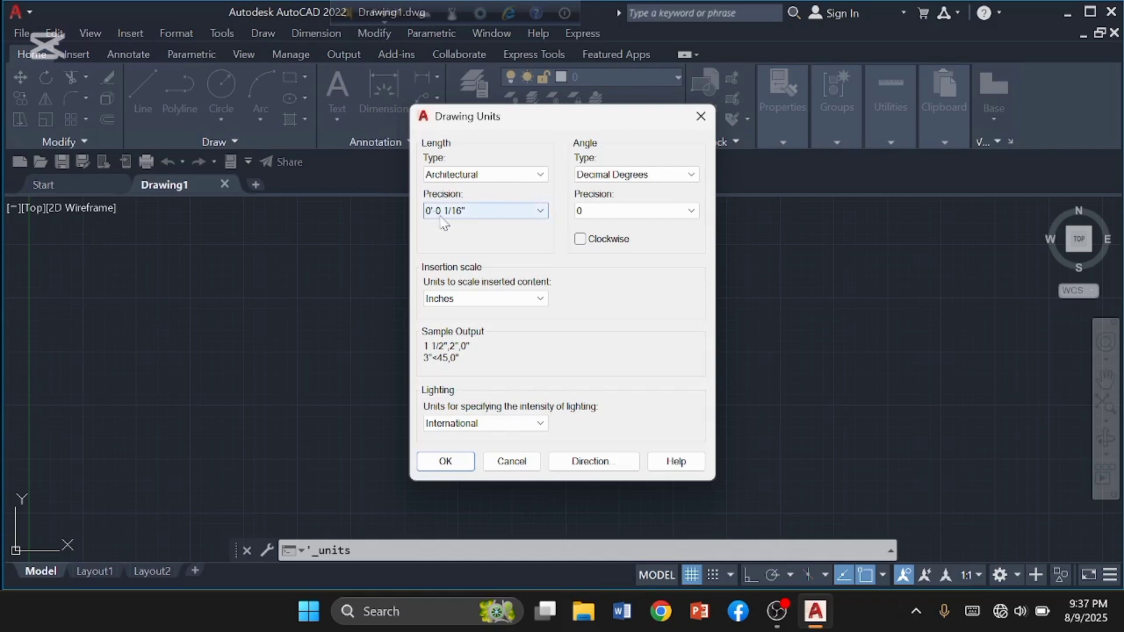
left_click(541, 211)
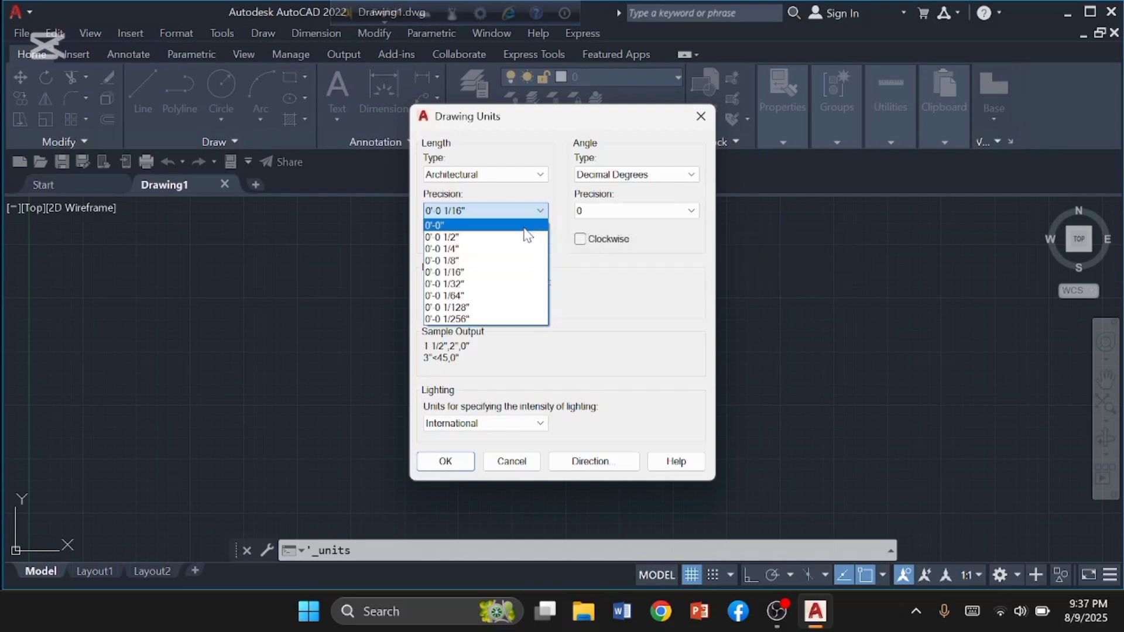
left_click(525, 228)
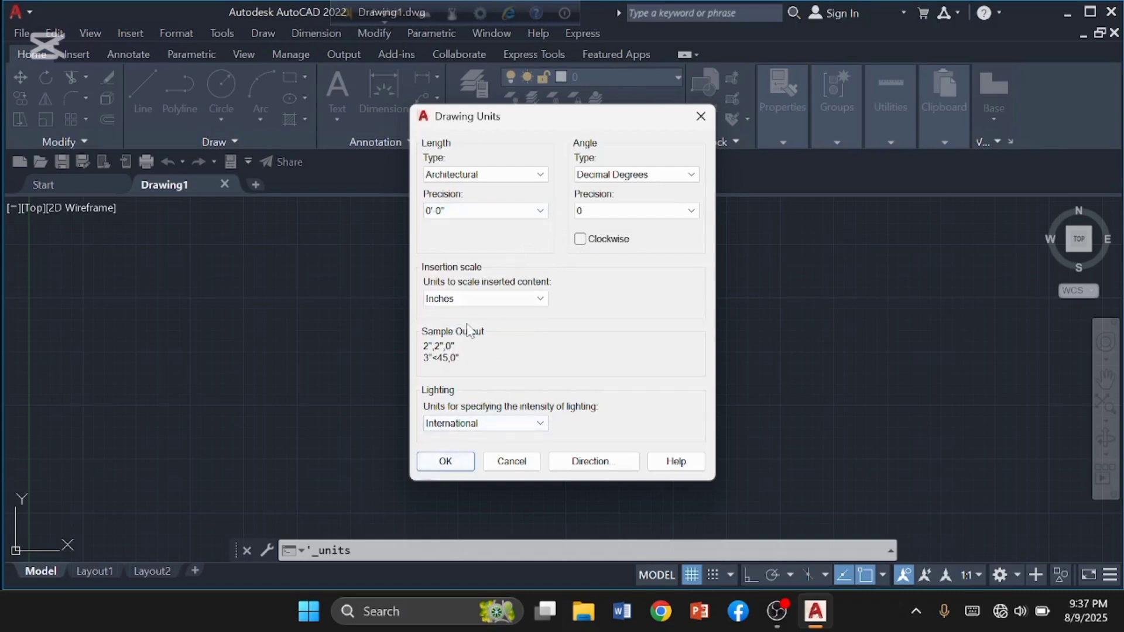
left_click(460, 469)
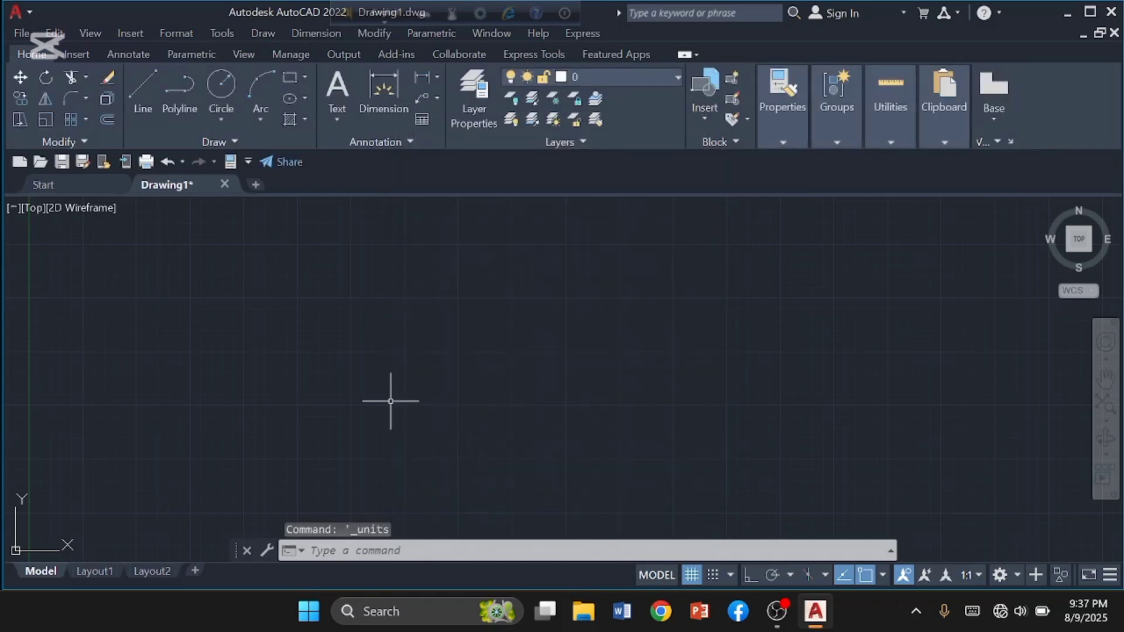
Step: Open the Standard dimension style for modification and set its text color to Red
left_click(178, 31)
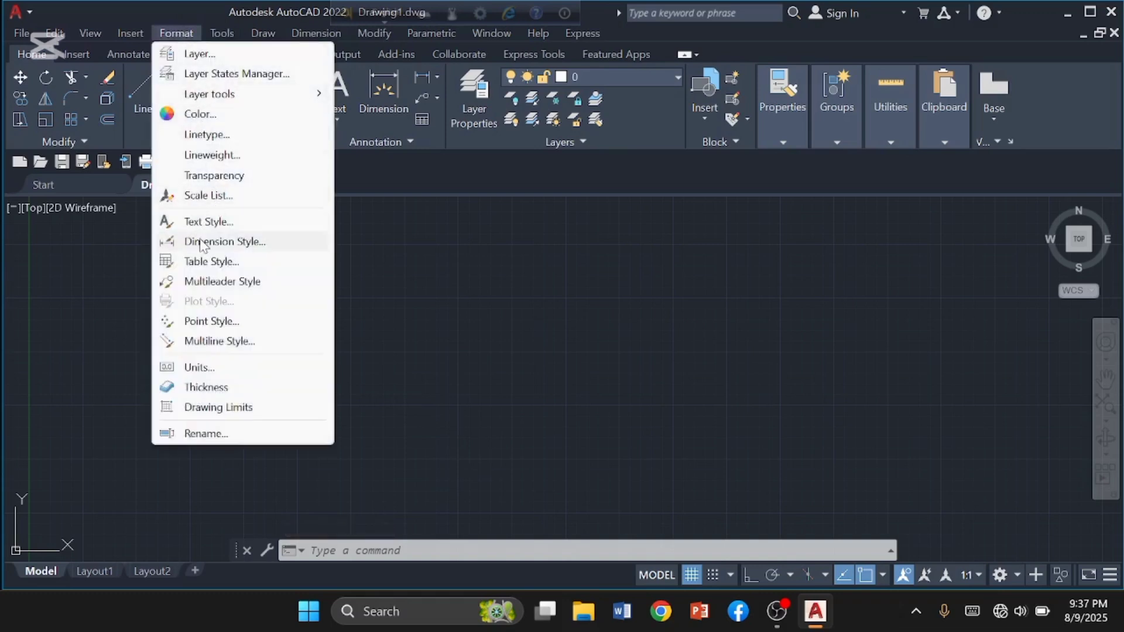
left_click(250, 248)
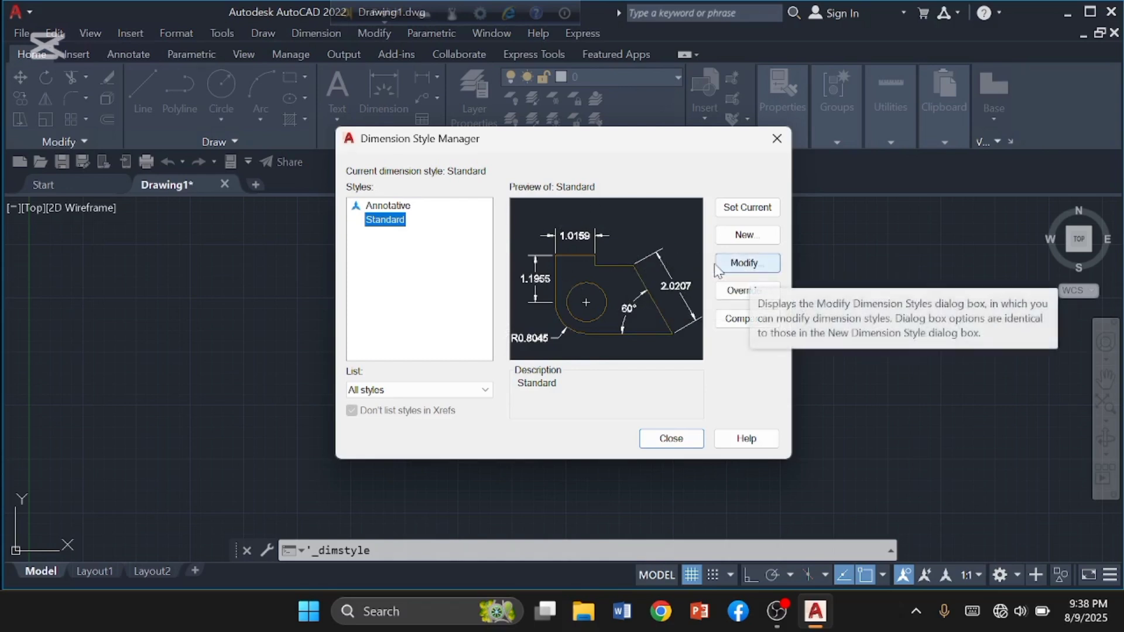
left_click(745, 265)
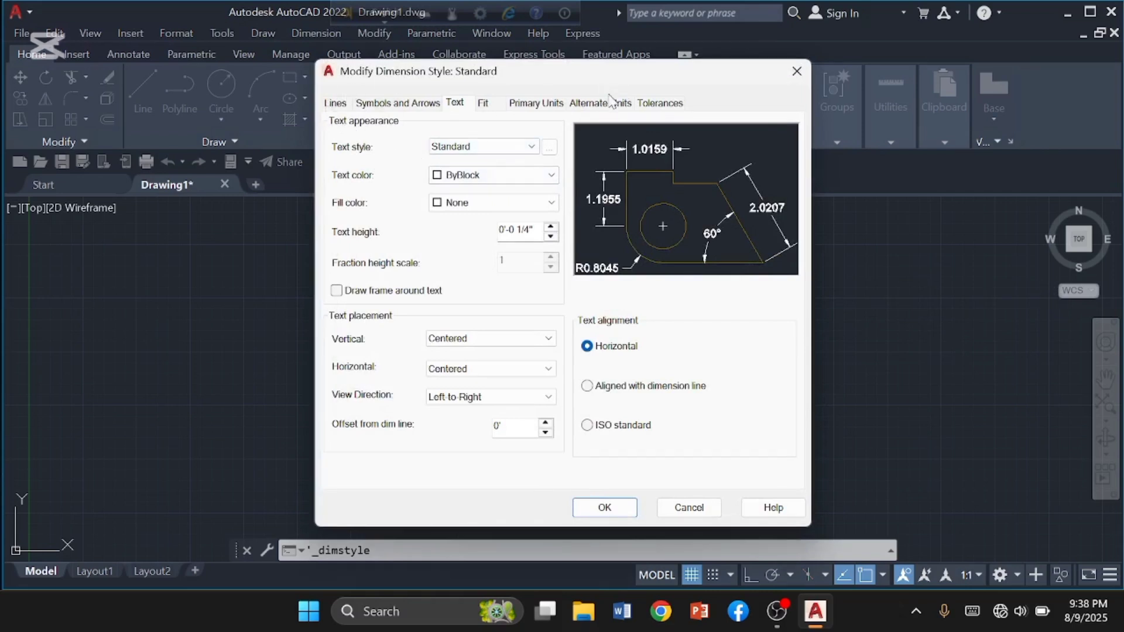
left_click(344, 108)
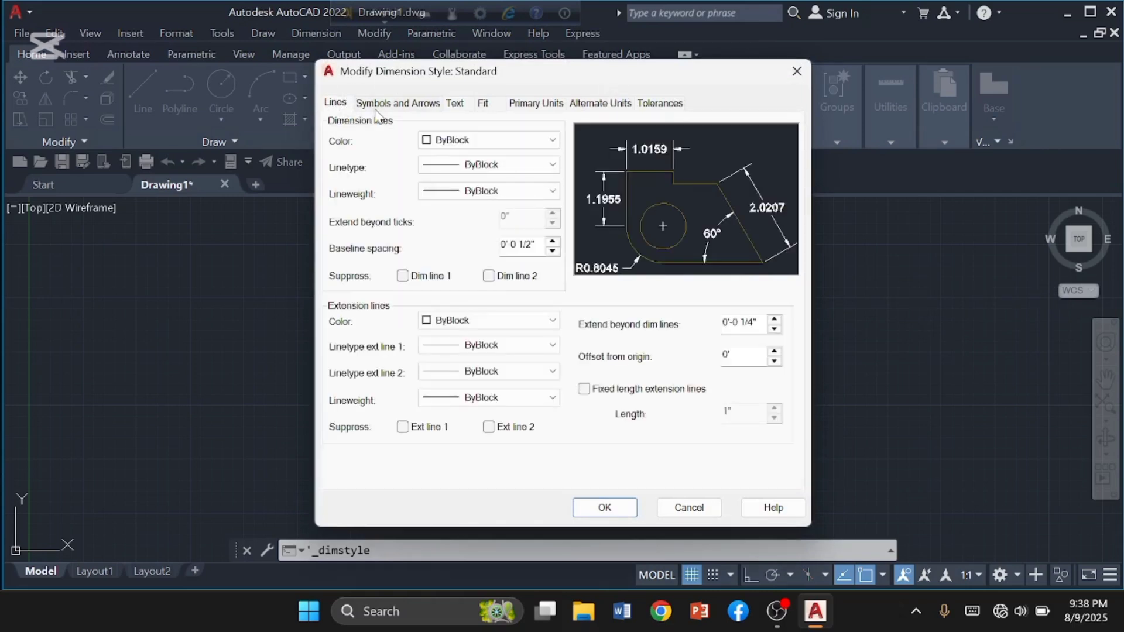
left_click(380, 105)
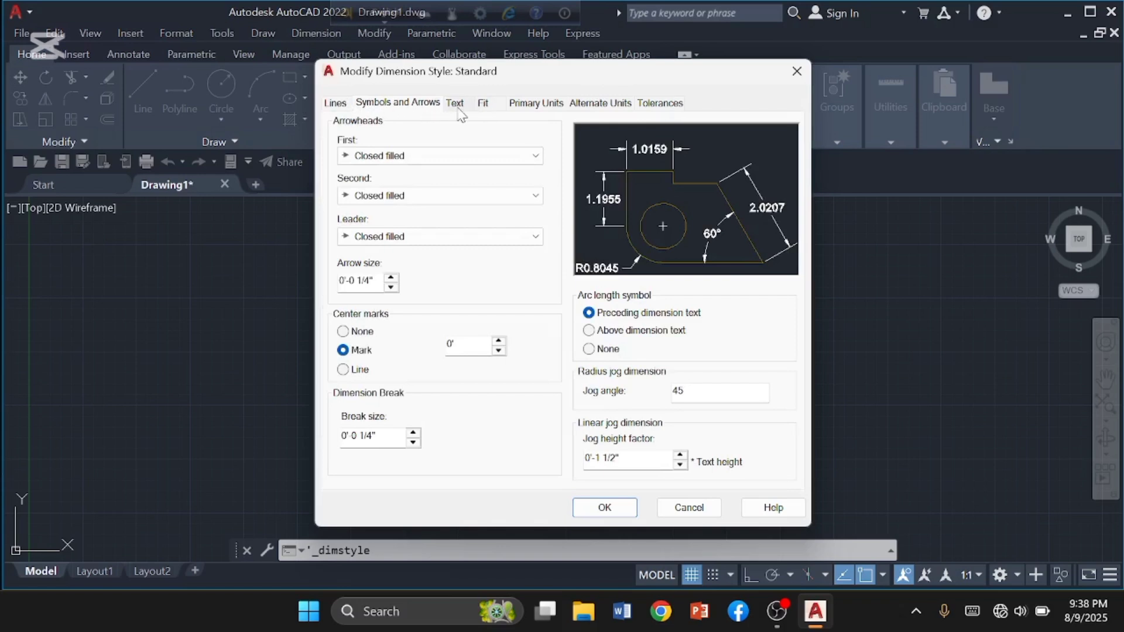
left_click(456, 104)
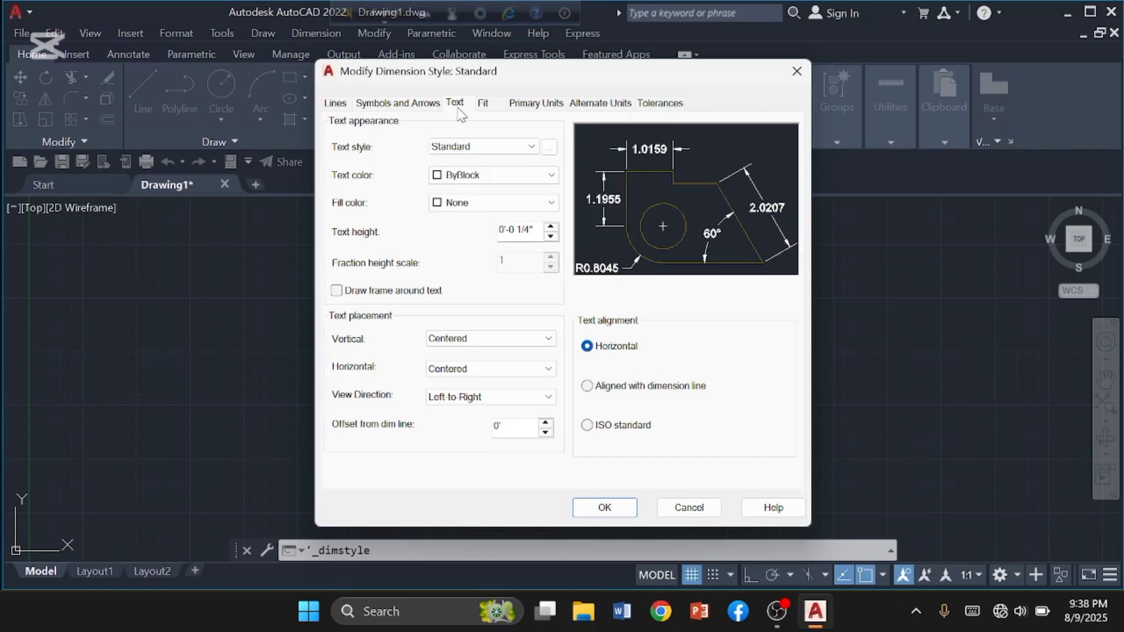
left_click(552, 176)
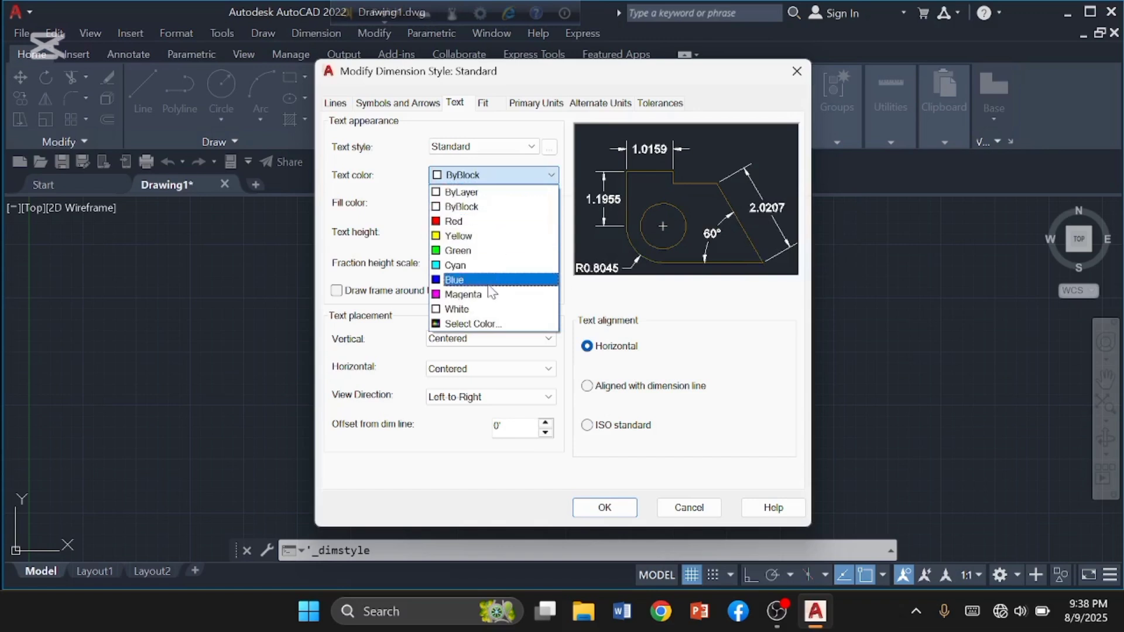
left_click(456, 221)
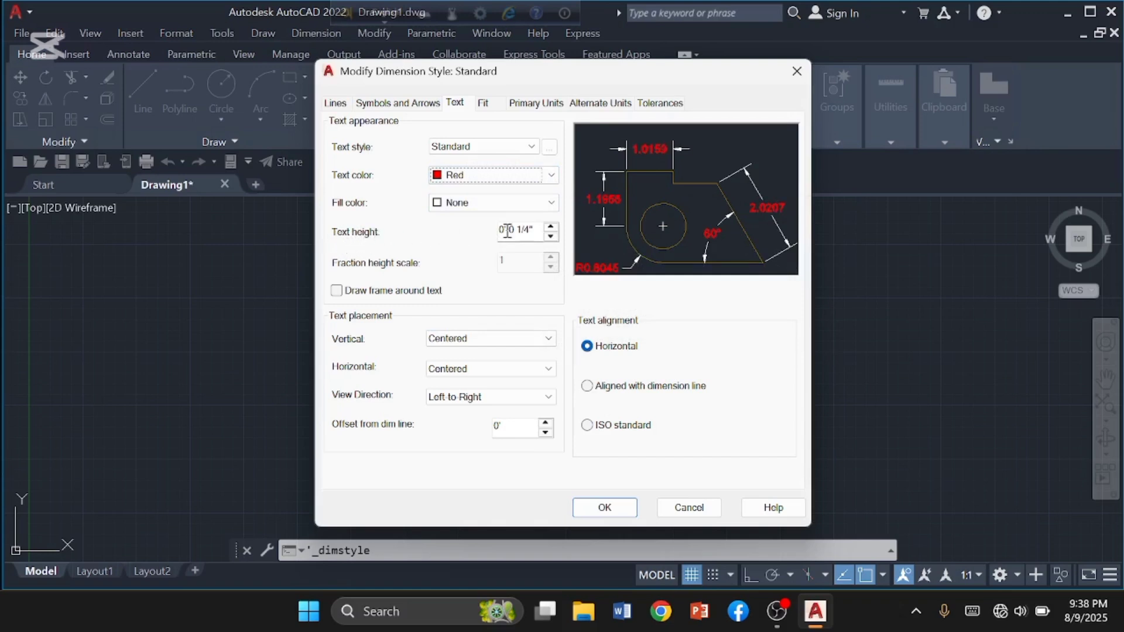
Step: Set the Standard dimension style's text height to 9' and its text alignment to ISO standard
left_click_drag(542, 231, 492, 232)
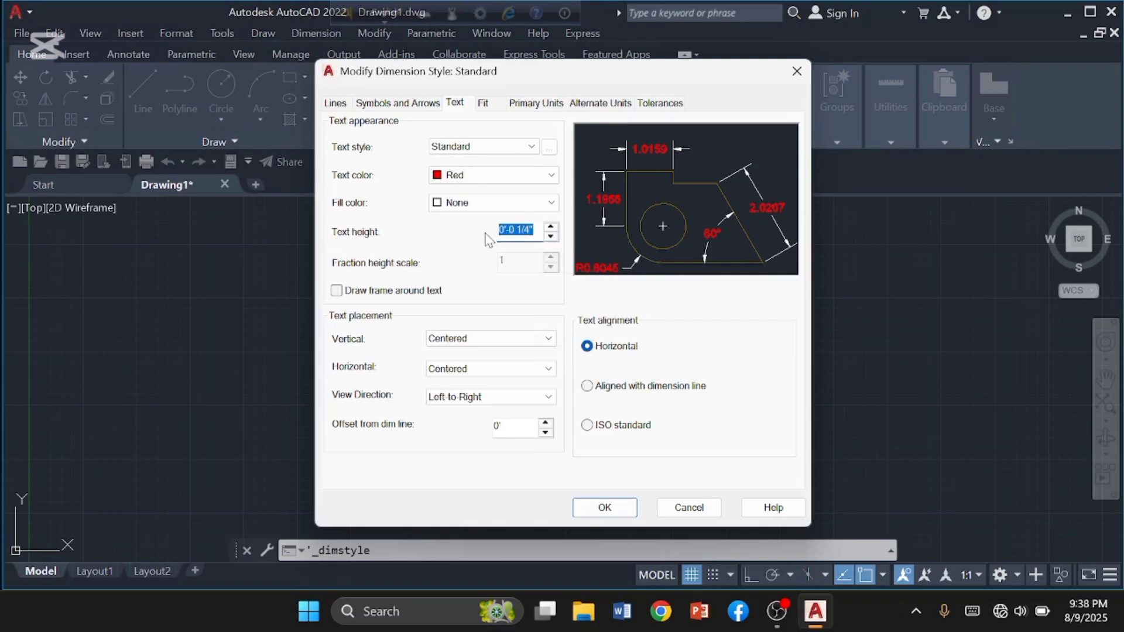
key("BackSpace")
type("9")
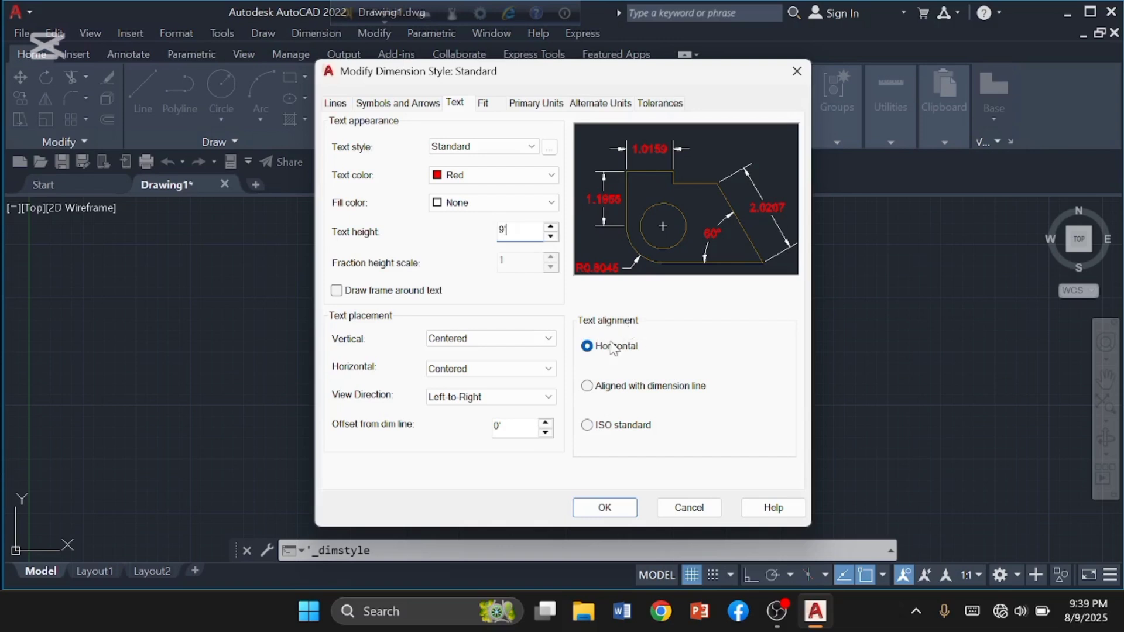
left_click(588, 426)
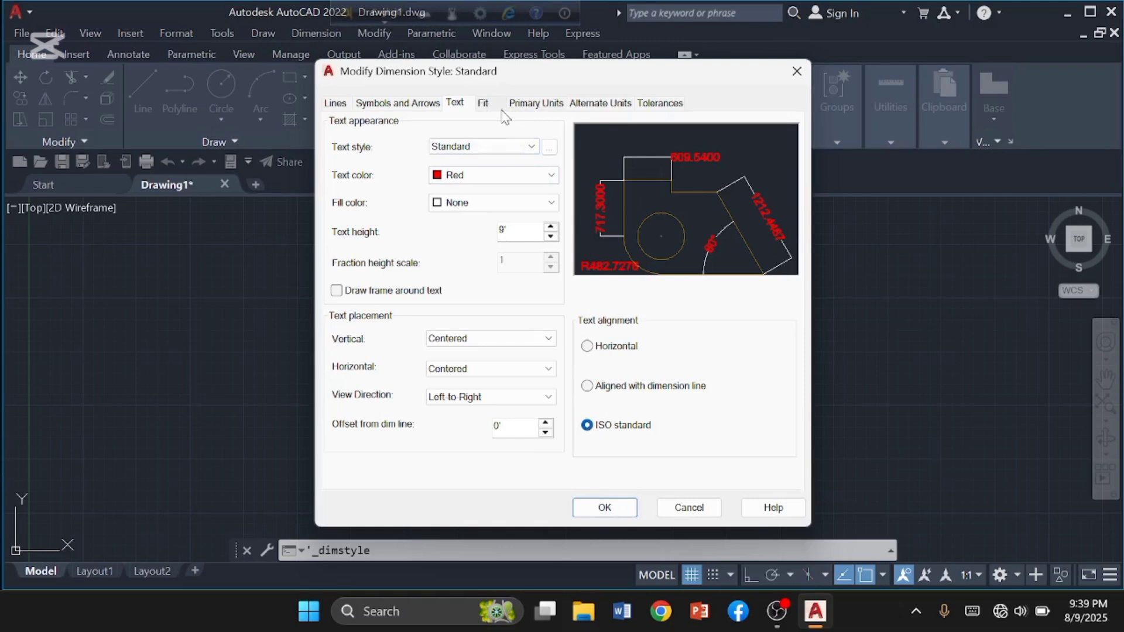
Step: Set the Standard dimension style's primary units to Architectural with 0'-0" precision, and save the style changes
left_click(541, 104)
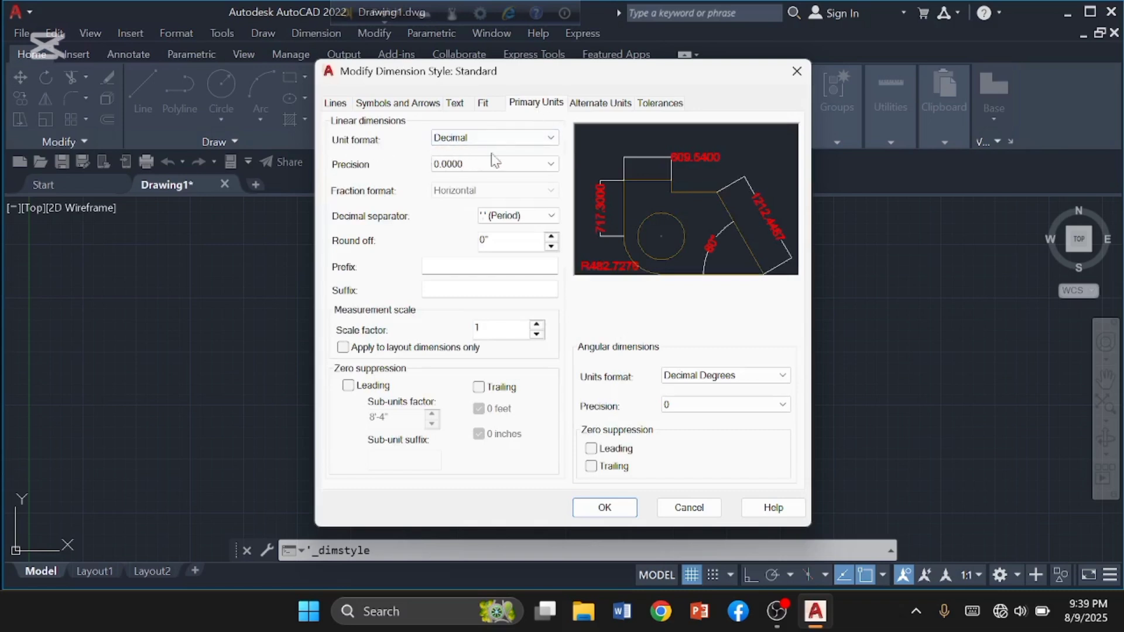
left_click(551, 139)
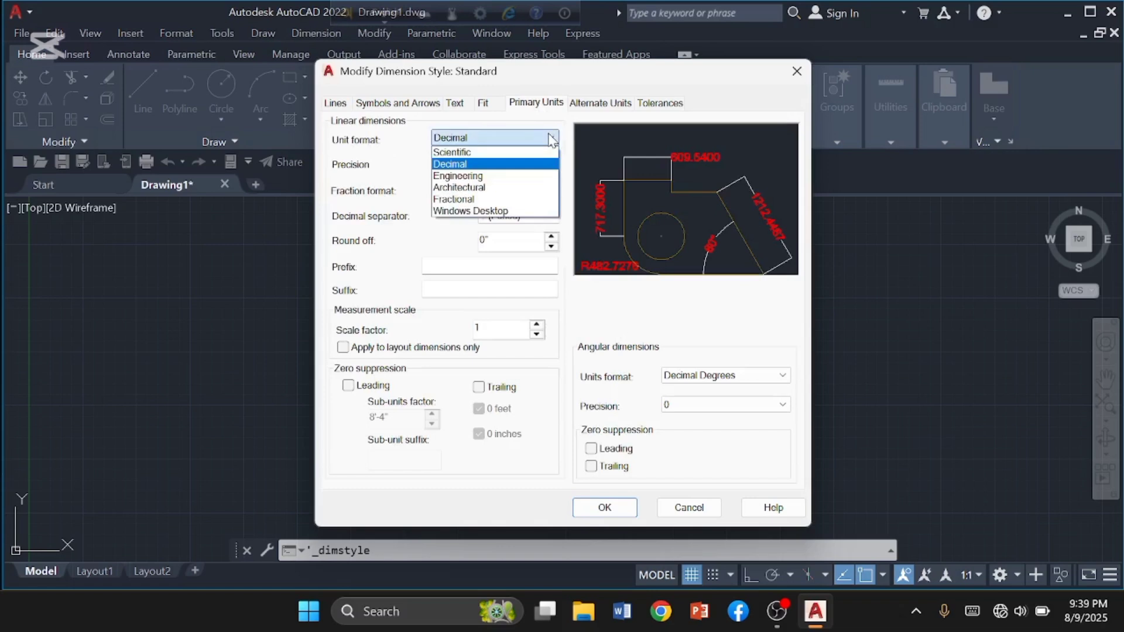
left_click(502, 189)
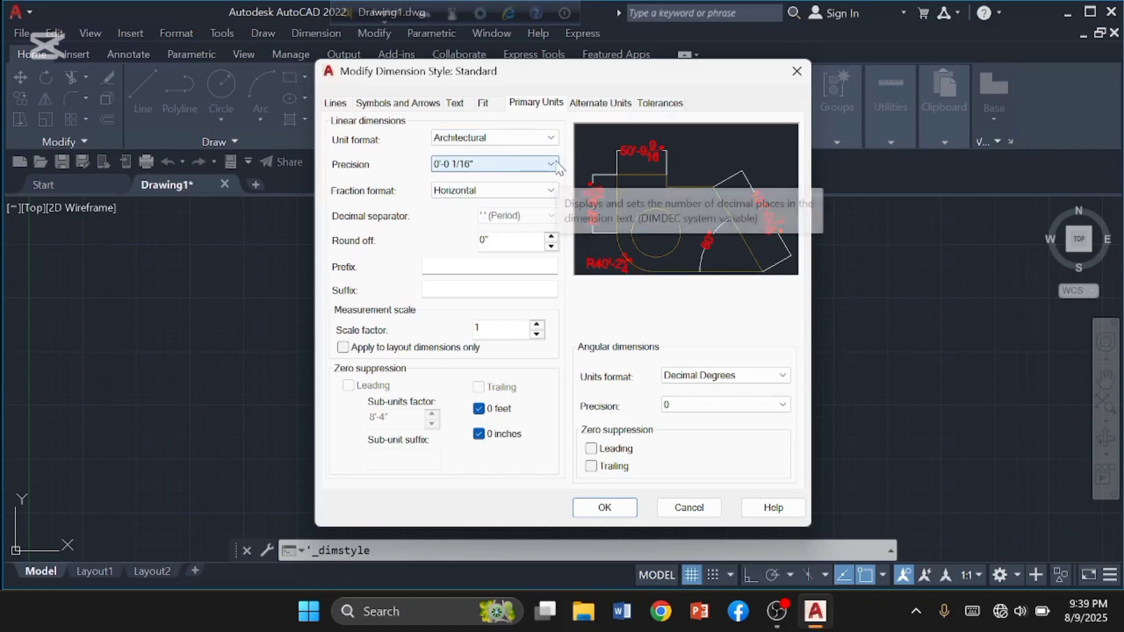
left_click(550, 166)
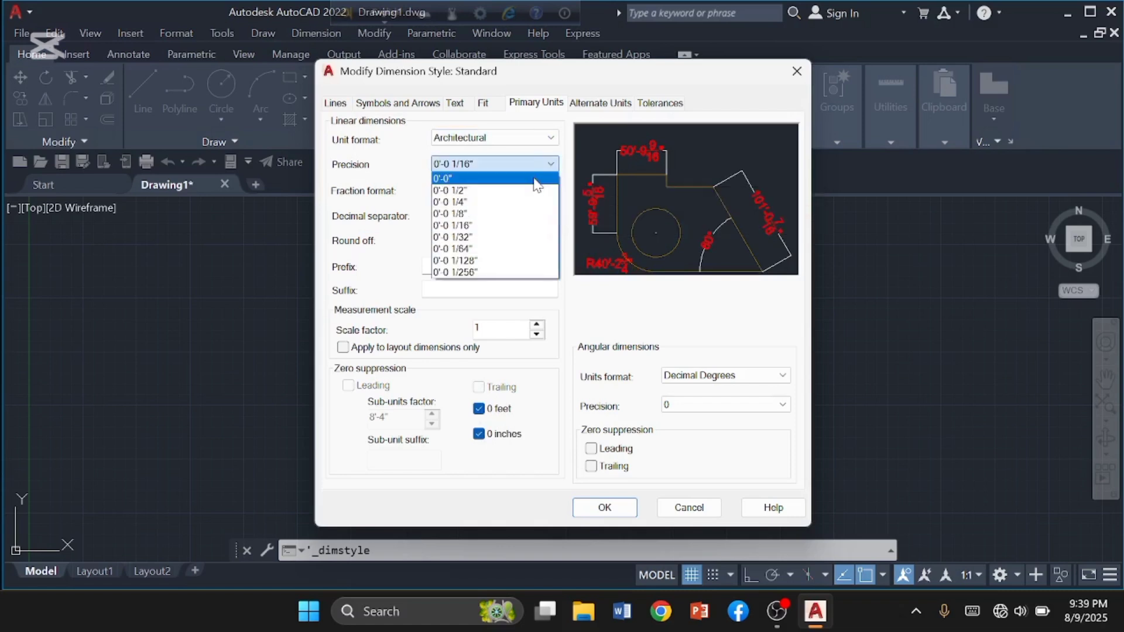
left_click(537, 179)
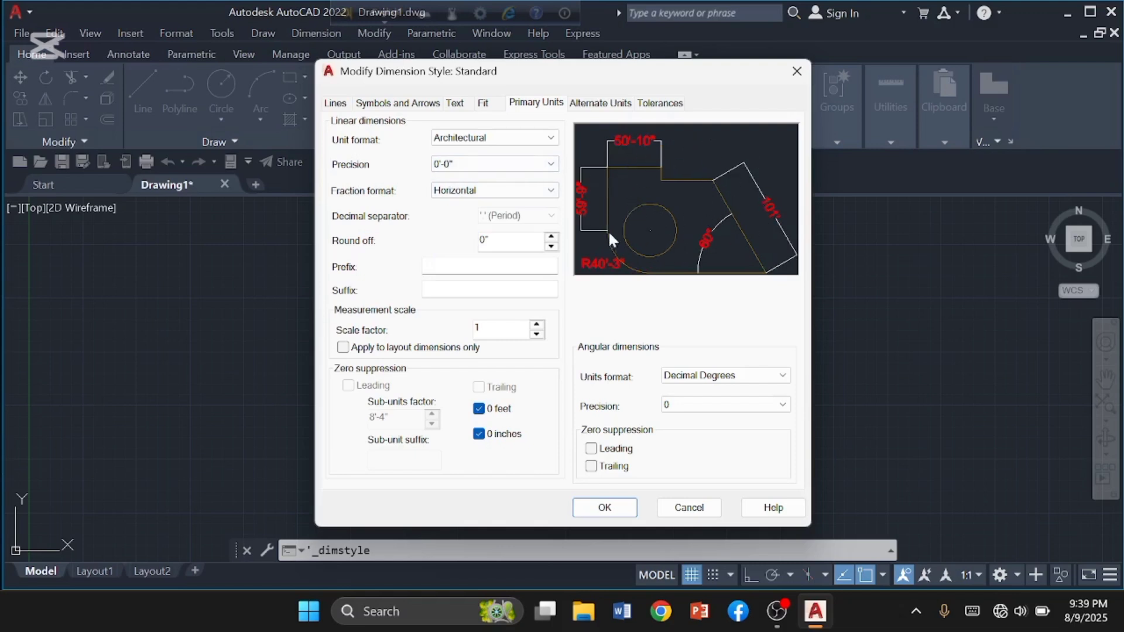
left_click(606, 508)
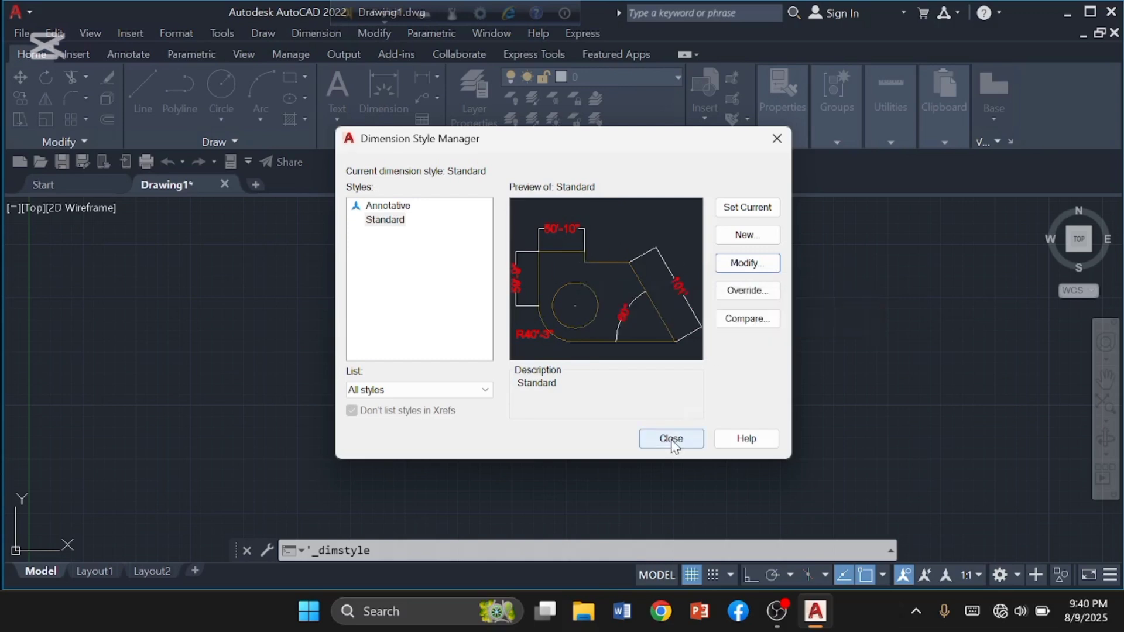
left_click(672, 442)
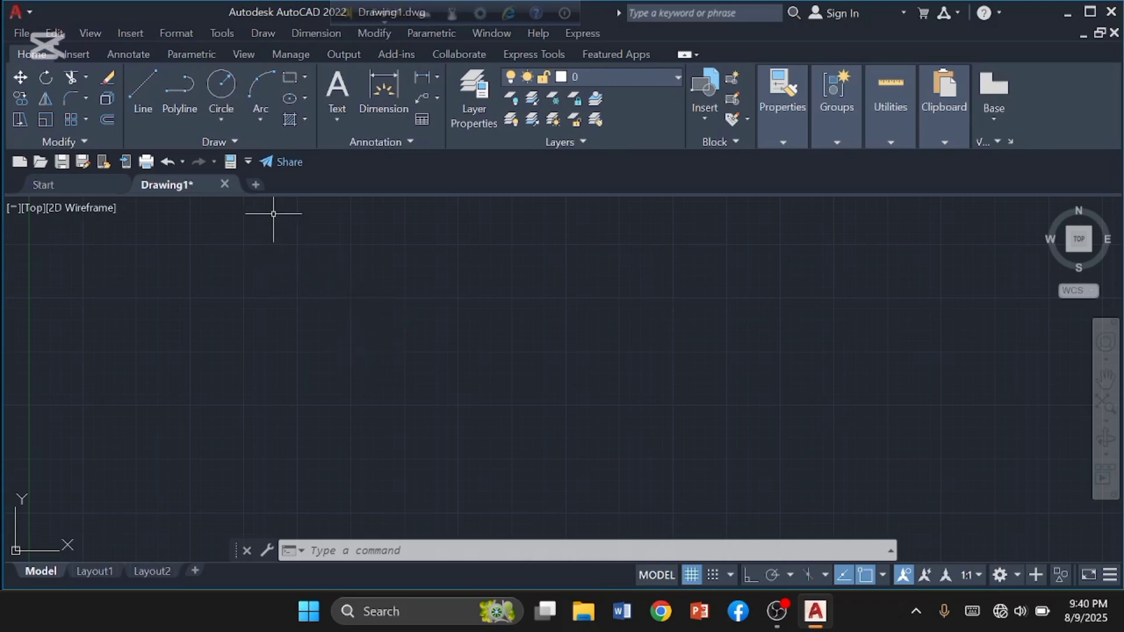
Step: Attach the PDF 8-Shonakula-4_result_result from the Desktop as an underlay at scale 3960
left_click(130, 33)
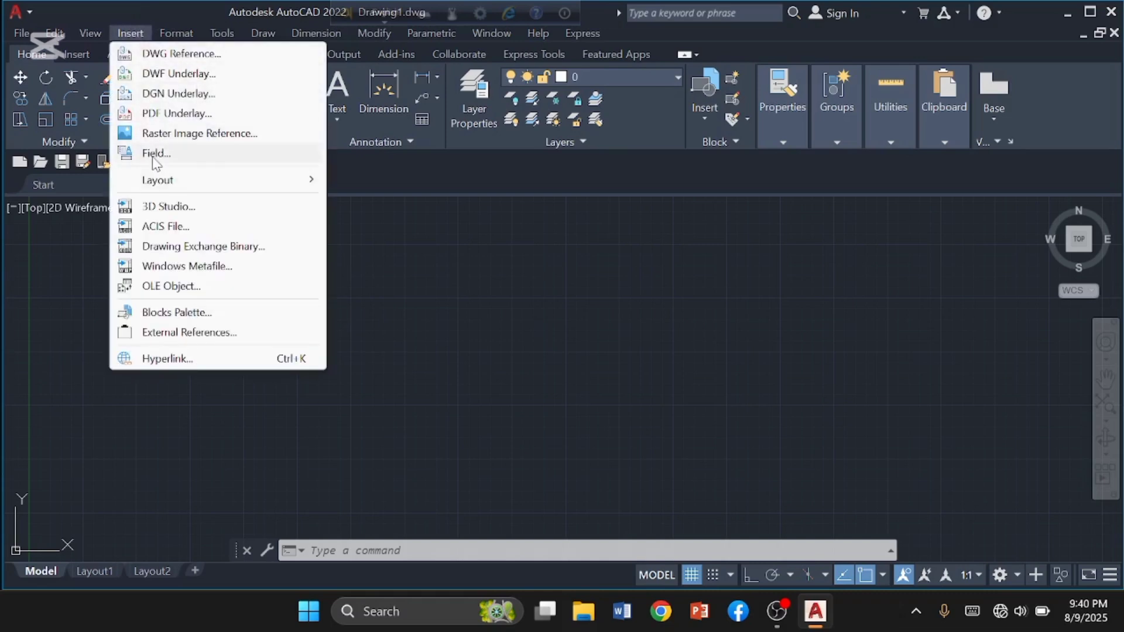
left_click(187, 114)
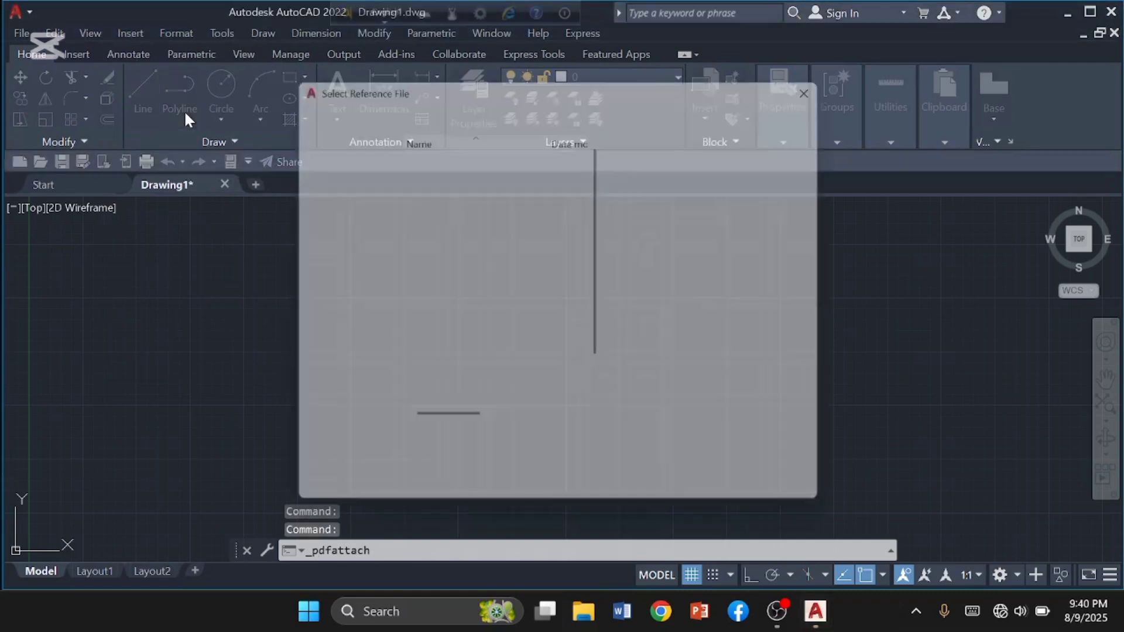
scroll(503, 278, "down", 1)
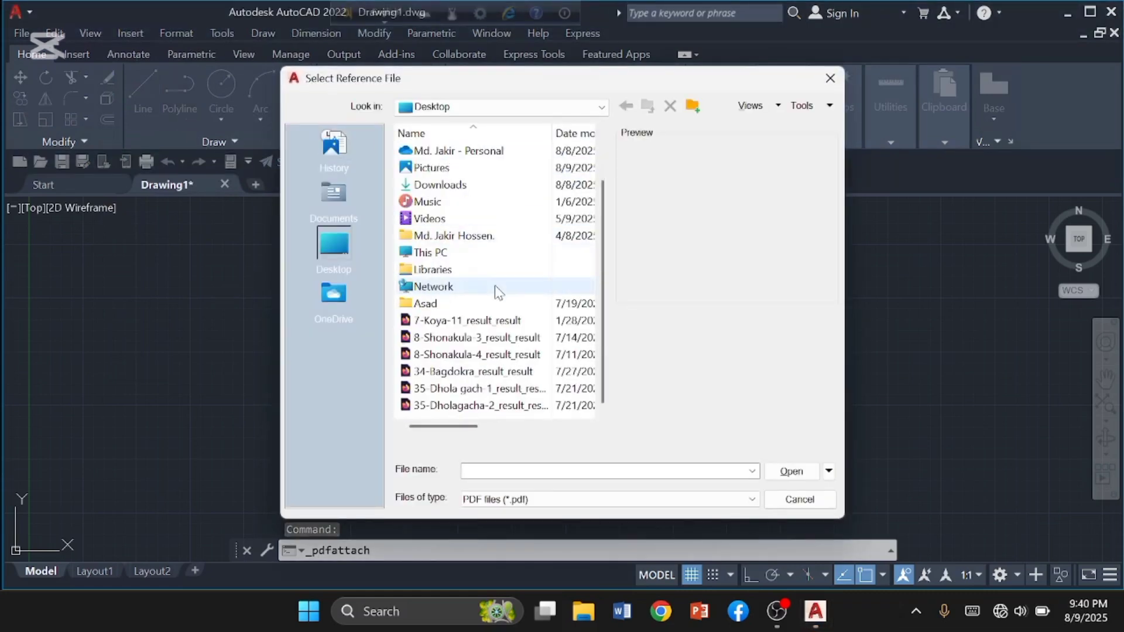
scroll(496, 283, "up", 1)
scroll(498, 285, "down", 1)
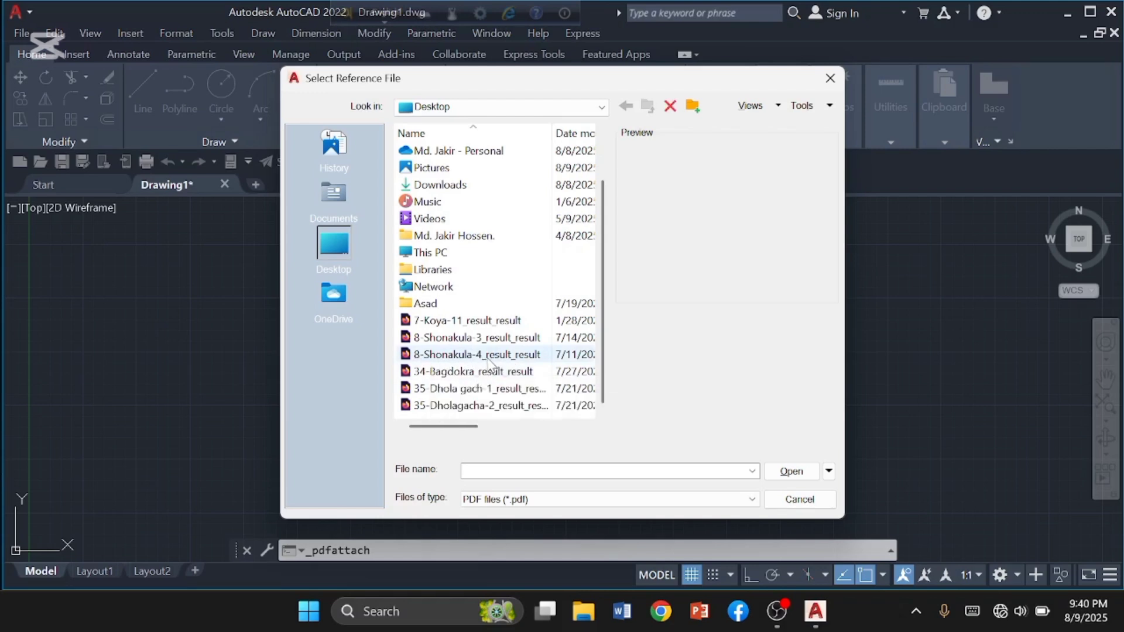
left_click(789, 475)
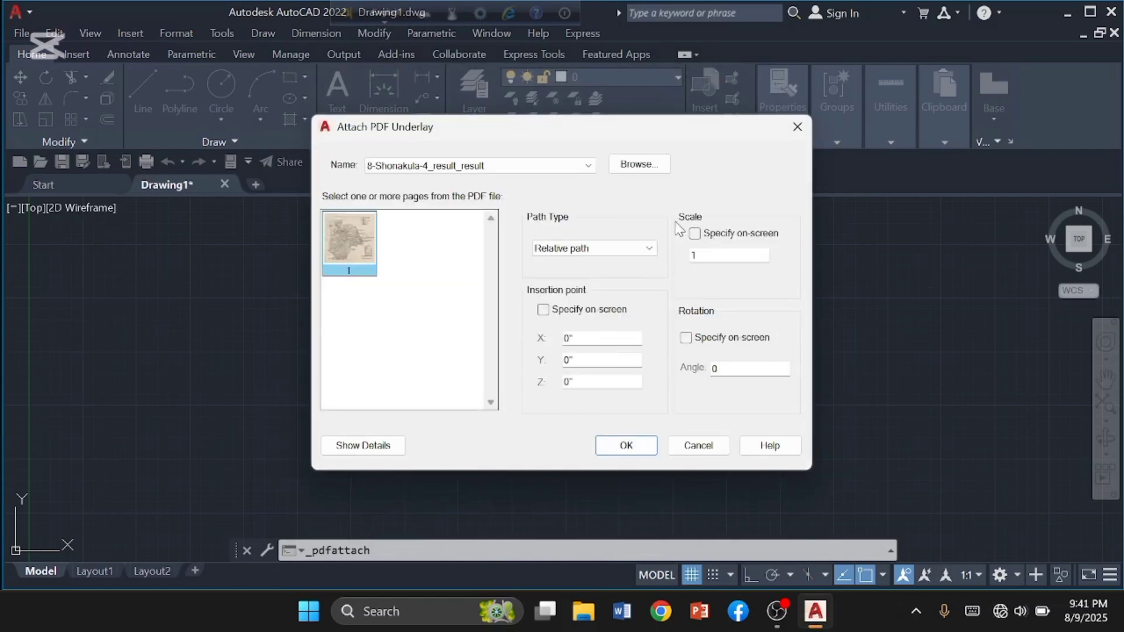
left_click(706, 255)
key("BackSpace")
type("3960")
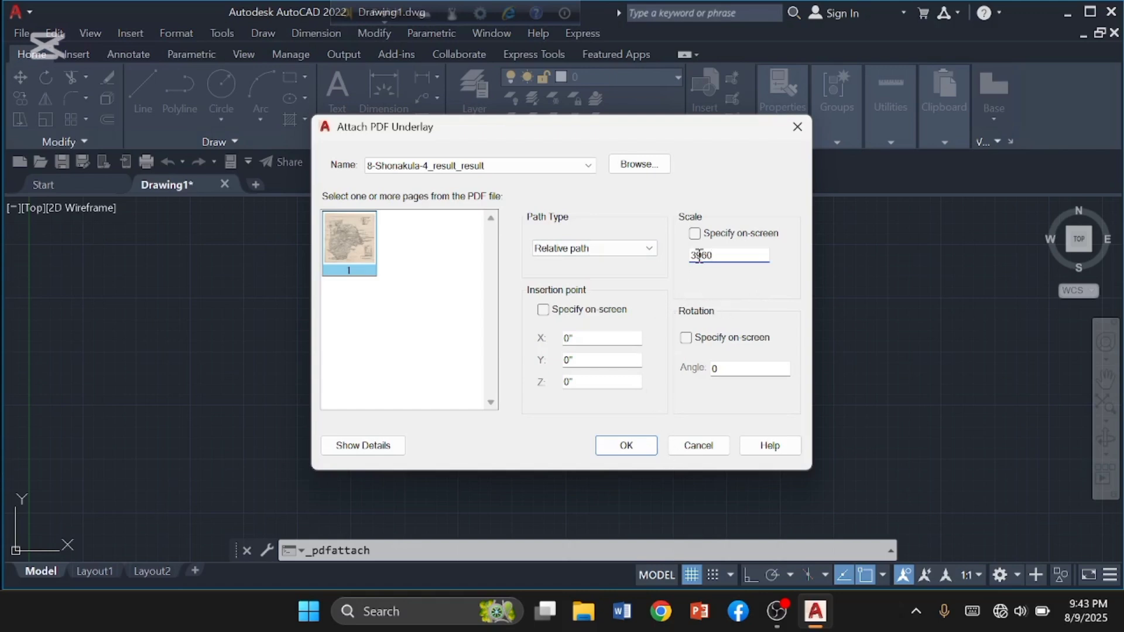
left_click(620, 446)
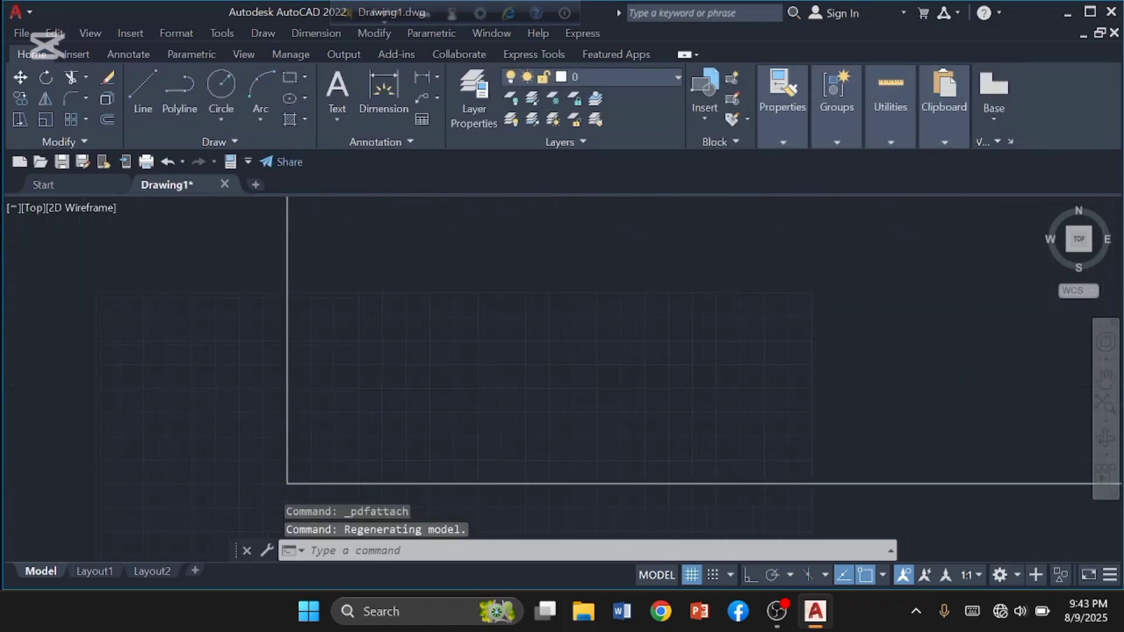
Step: Examine the attached map's title block, checking the mouza, sheet and district details and the written scale note
scroll(270, 425, "down", 6)
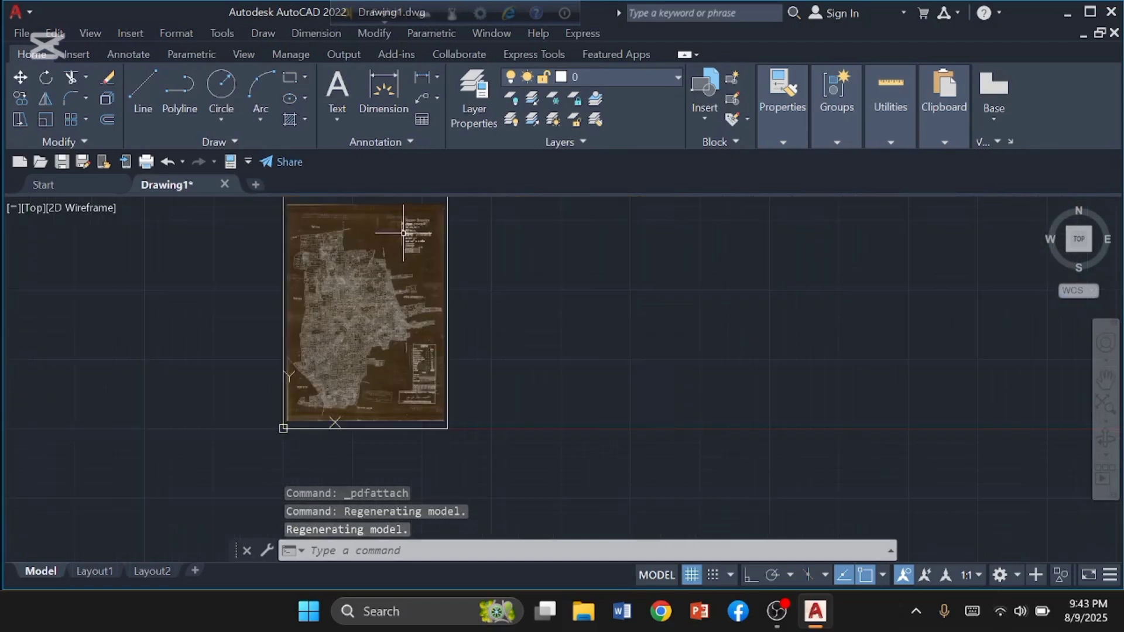
scroll(403, 233, "up", 2)
scroll(415, 221, "up", 2)
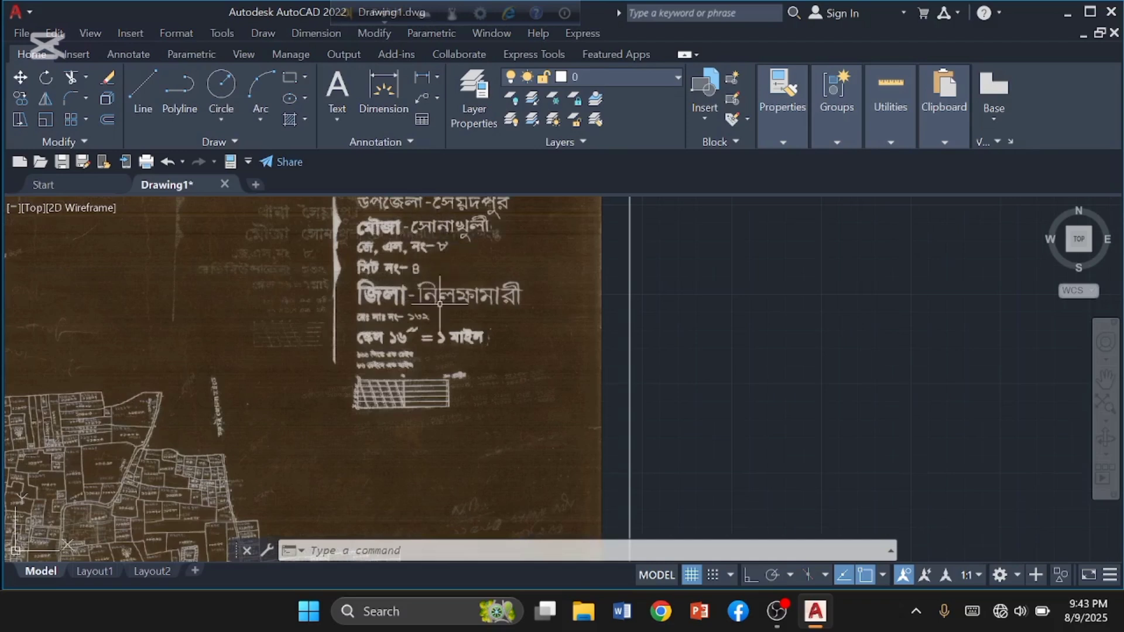
scroll(442, 307, "down", 2)
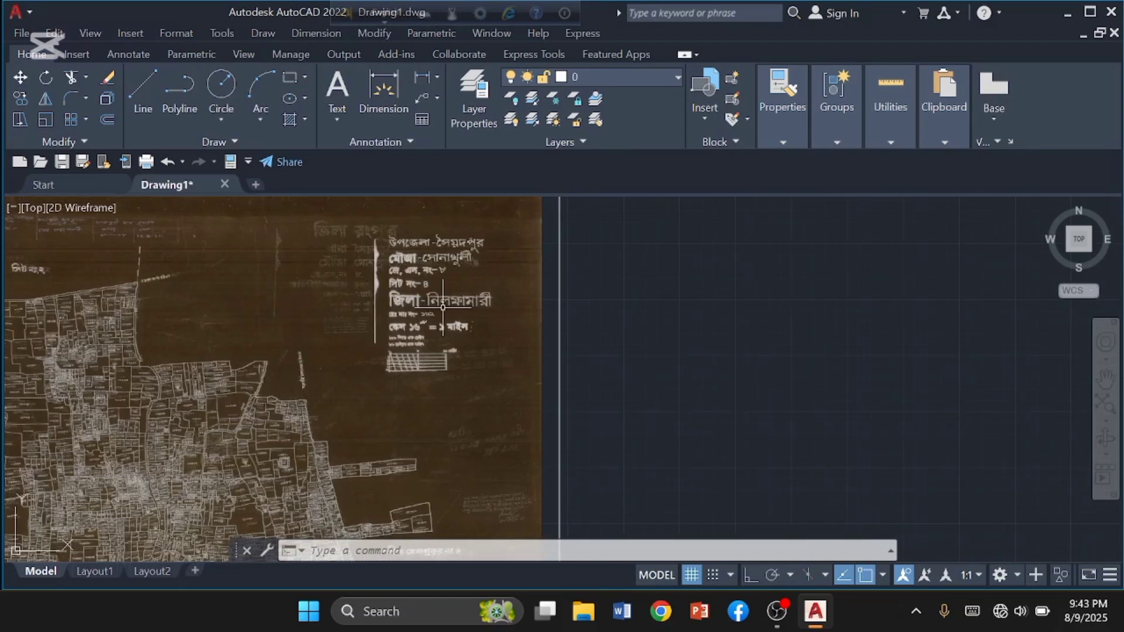
scroll(431, 312, "up", 4)
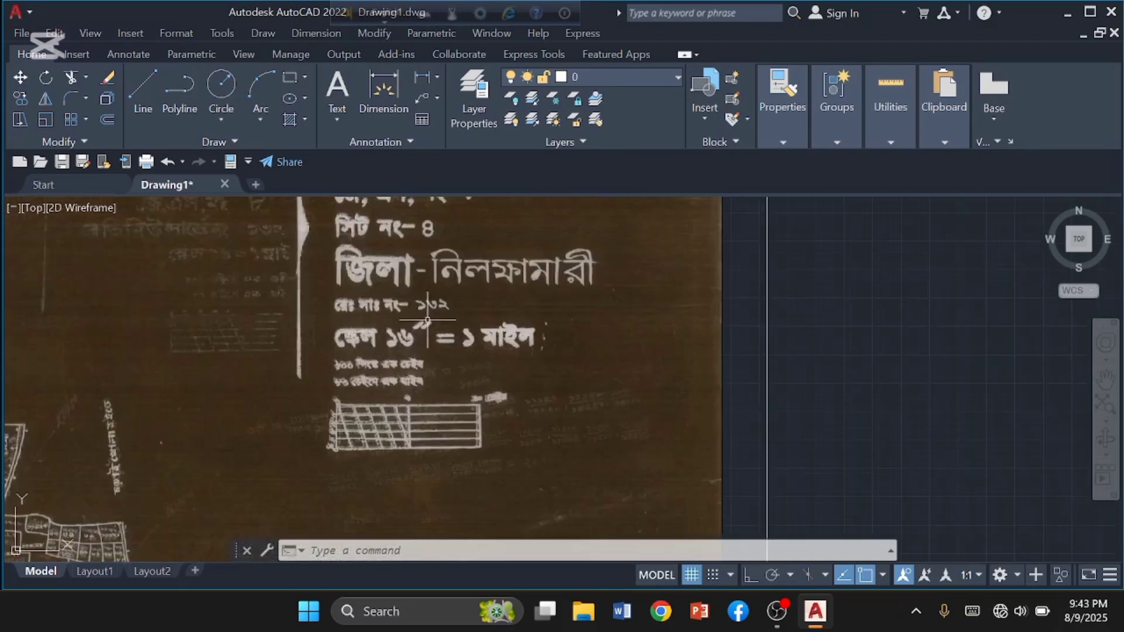
scroll(428, 321, "down", 3)
scroll(451, 330, "up", 4)
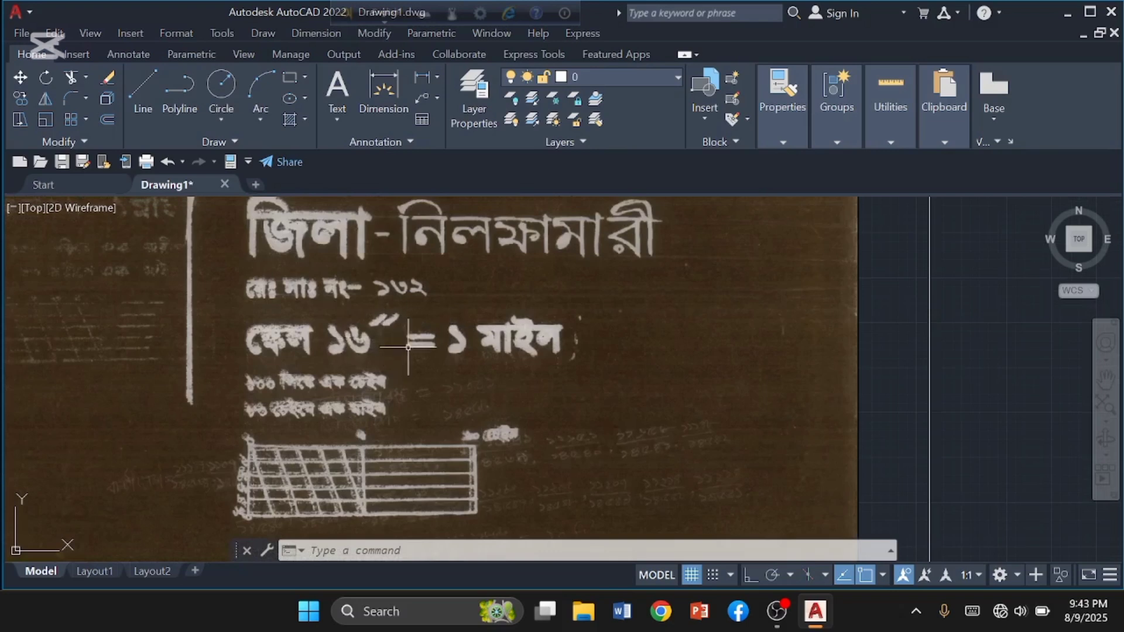
scroll(409, 349, "down", 6)
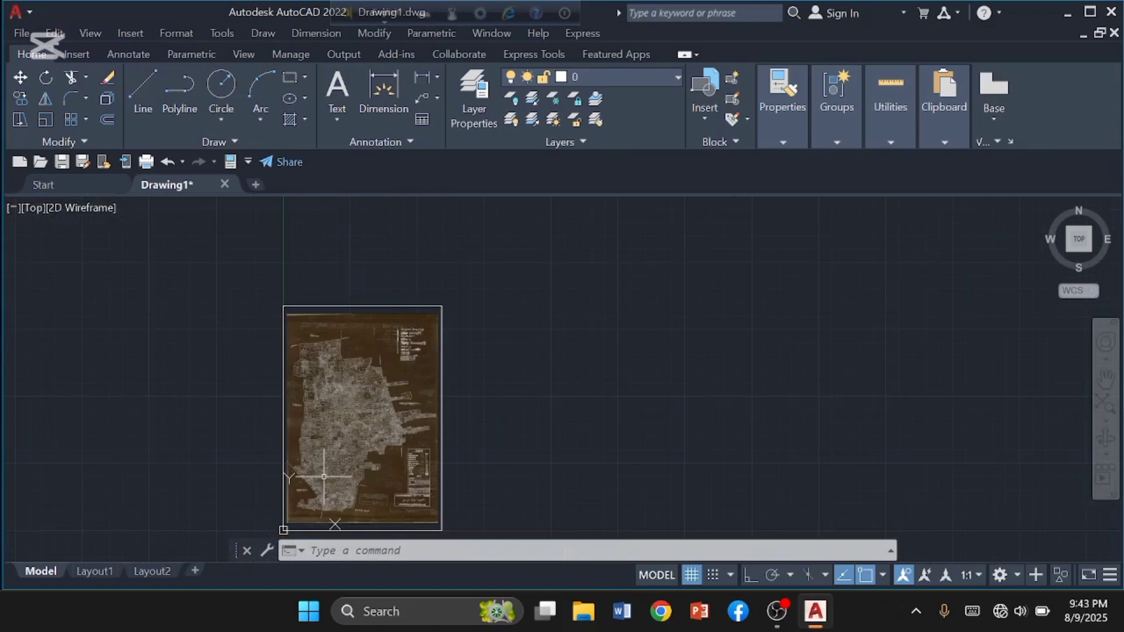
Step: Inspect the plot boundaries and plot numbers on the map to find the plot to trace
scroll(324, 476, "up", 8)
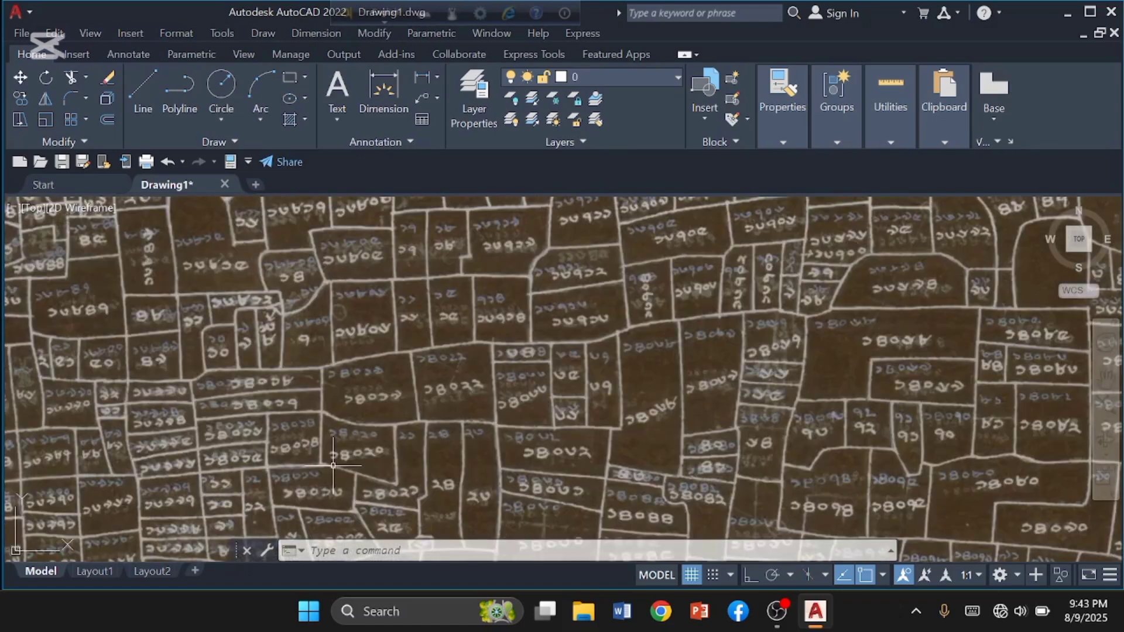
scroll(333, 465, "up", 5)
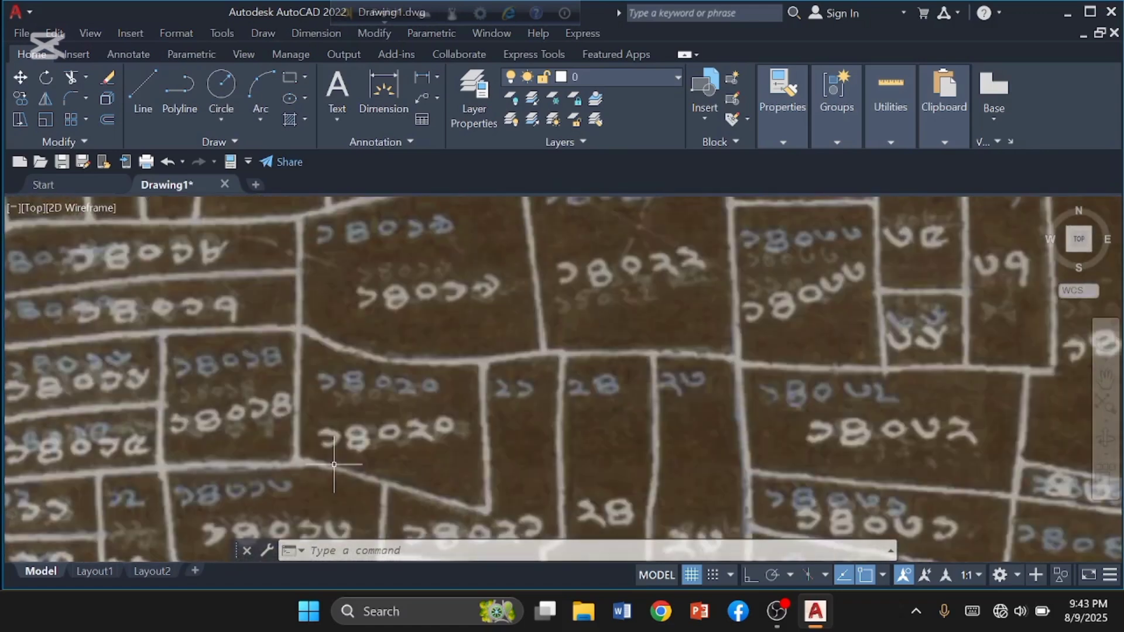
scroll(338, 460, "down", 3)
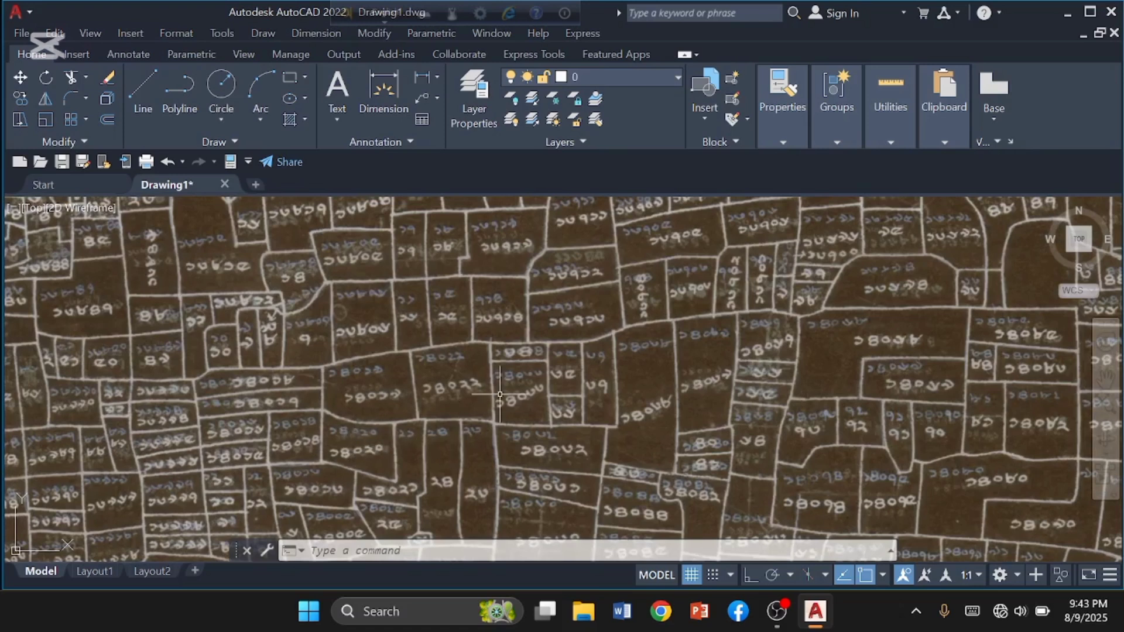
scroll(500, 394, "down", 4)
scroll(414, 419, "up", 5)
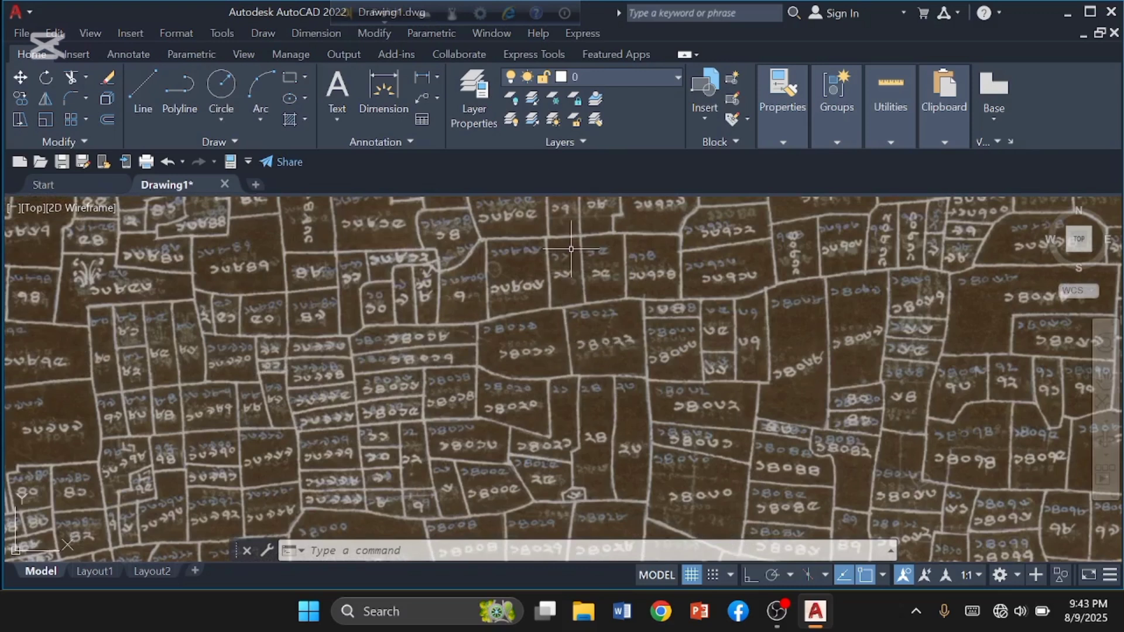
scroll(508, 252, "up", 3)
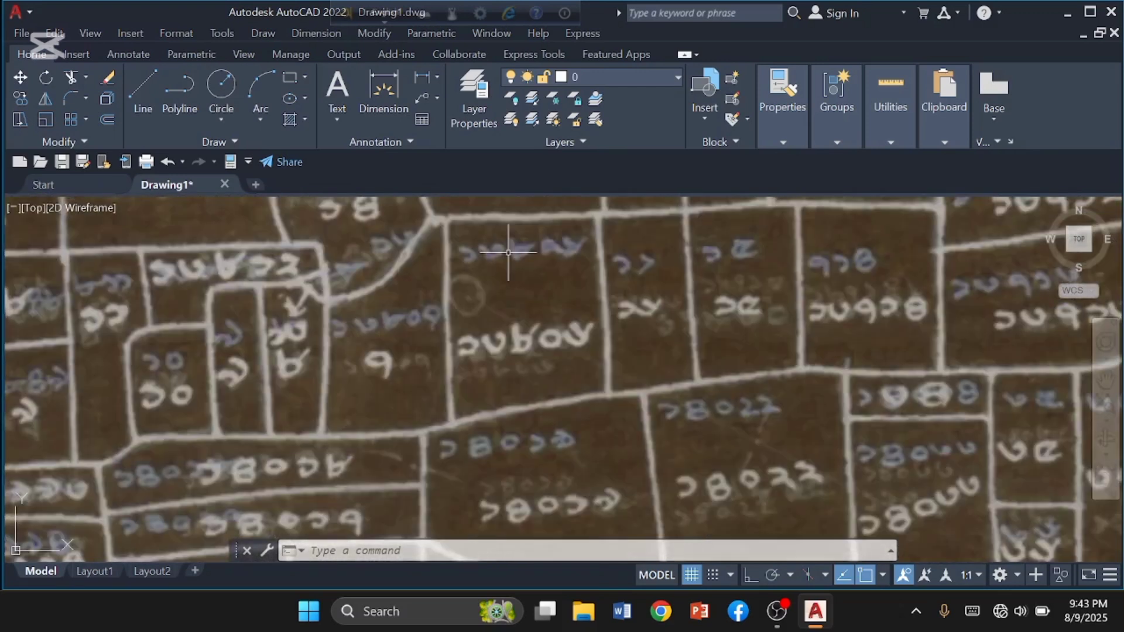
scroll(546, 354, "down", 5)
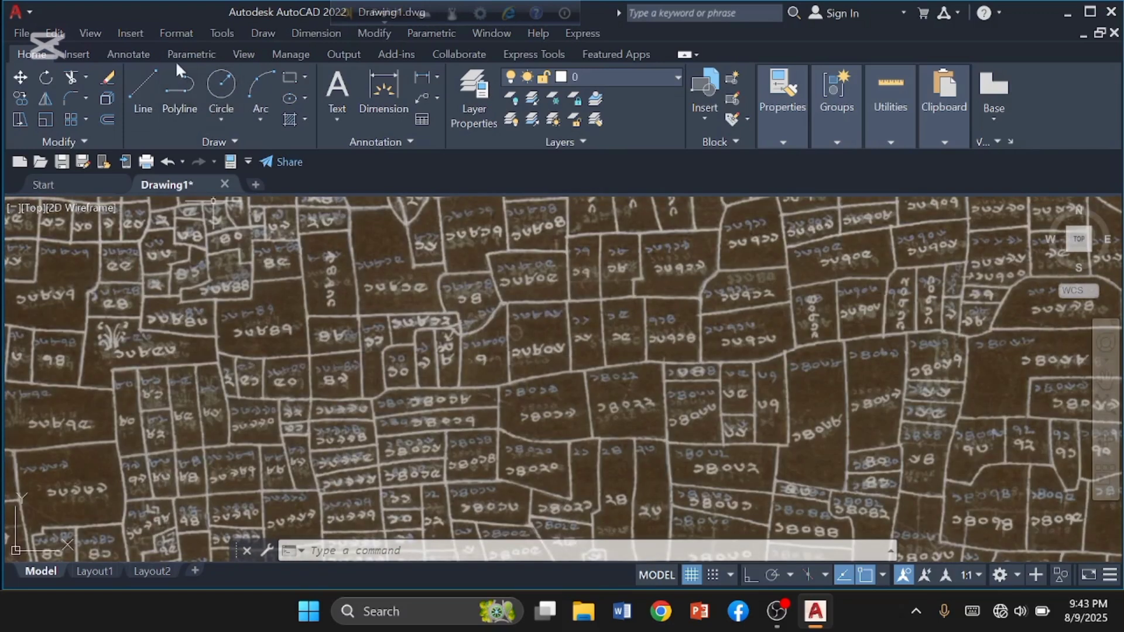
Step: Set the current drawing color for new objects to red
left_click(174, 33)
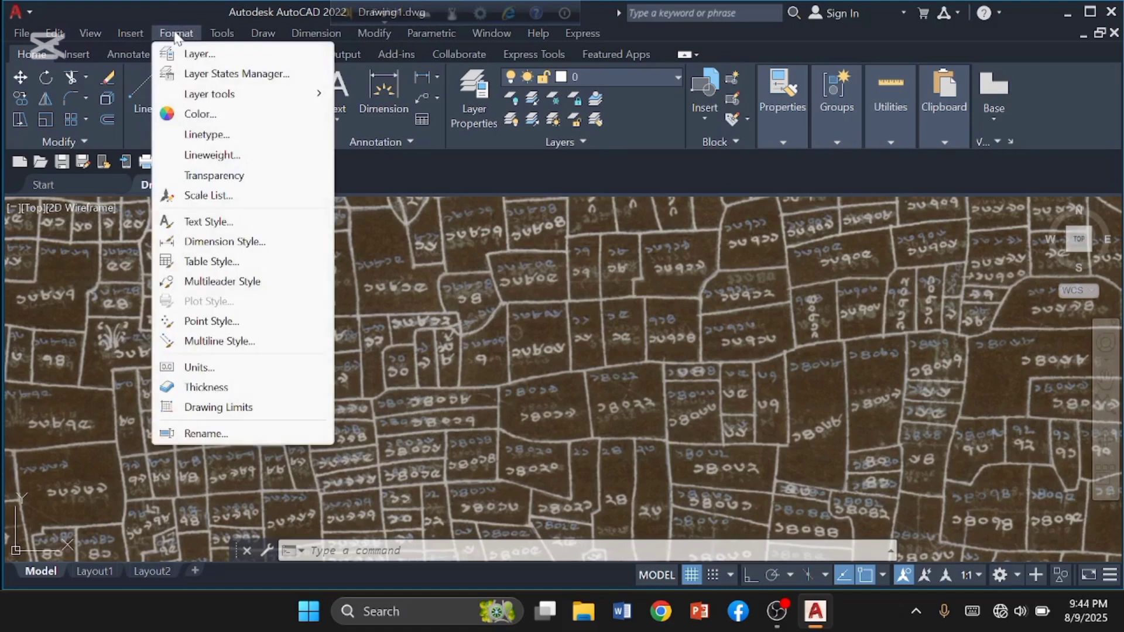
left_click(200, 115)
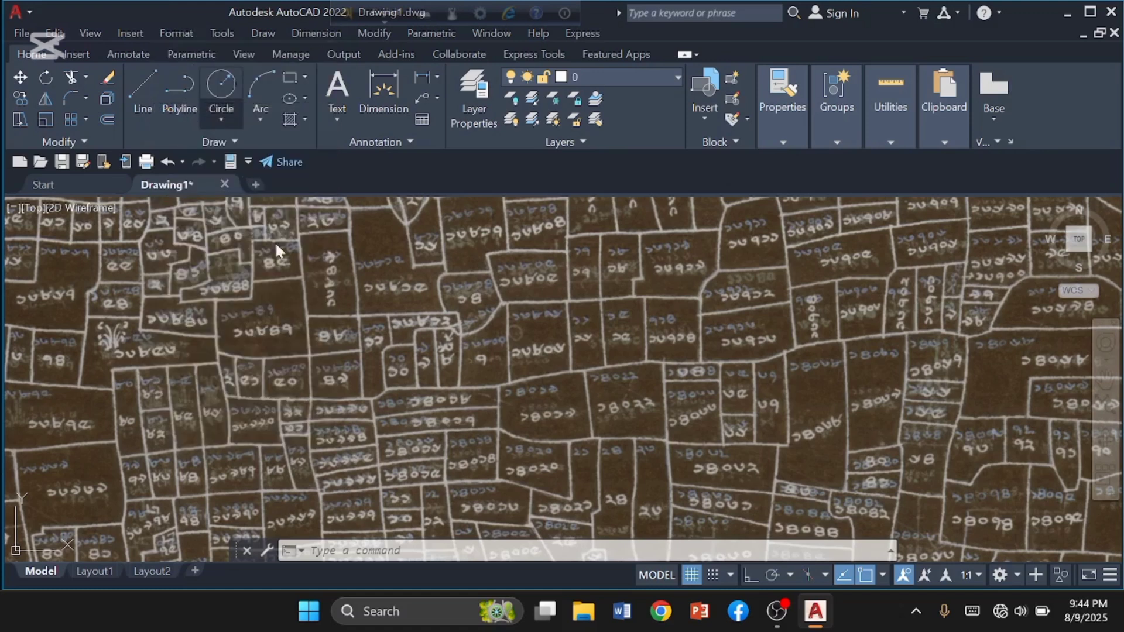
left_click(425, 342)
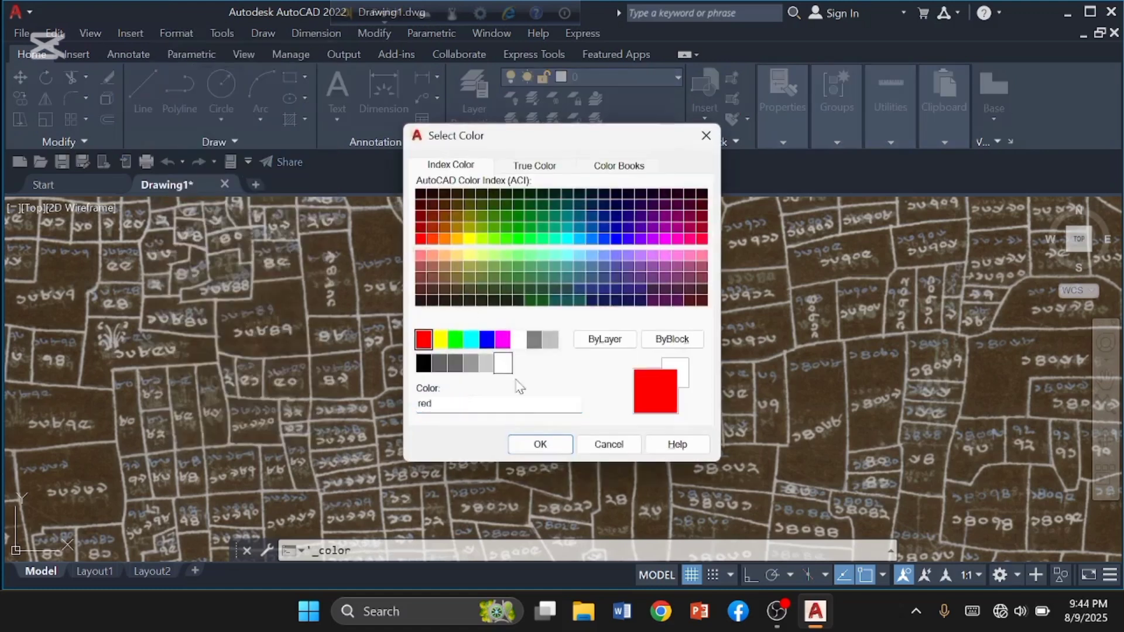
left_click(550, 445)
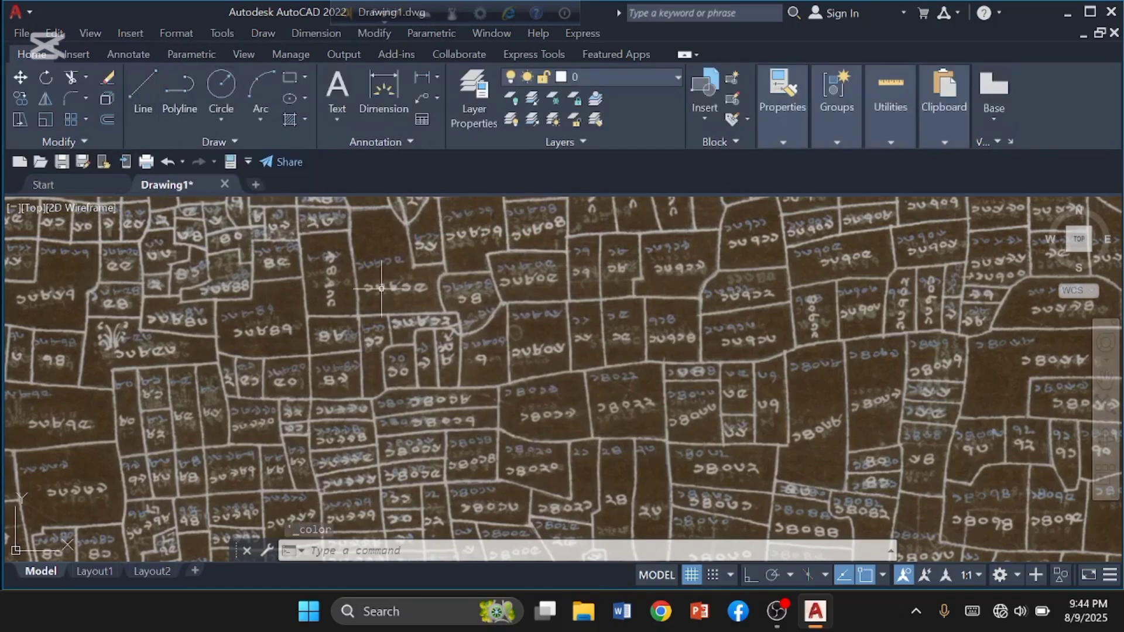
Step: Start a polyline at the upper-left corner of the four-sided plot beside the curved boundary and trace its top edge, about 115' long
left_click(180, 94)
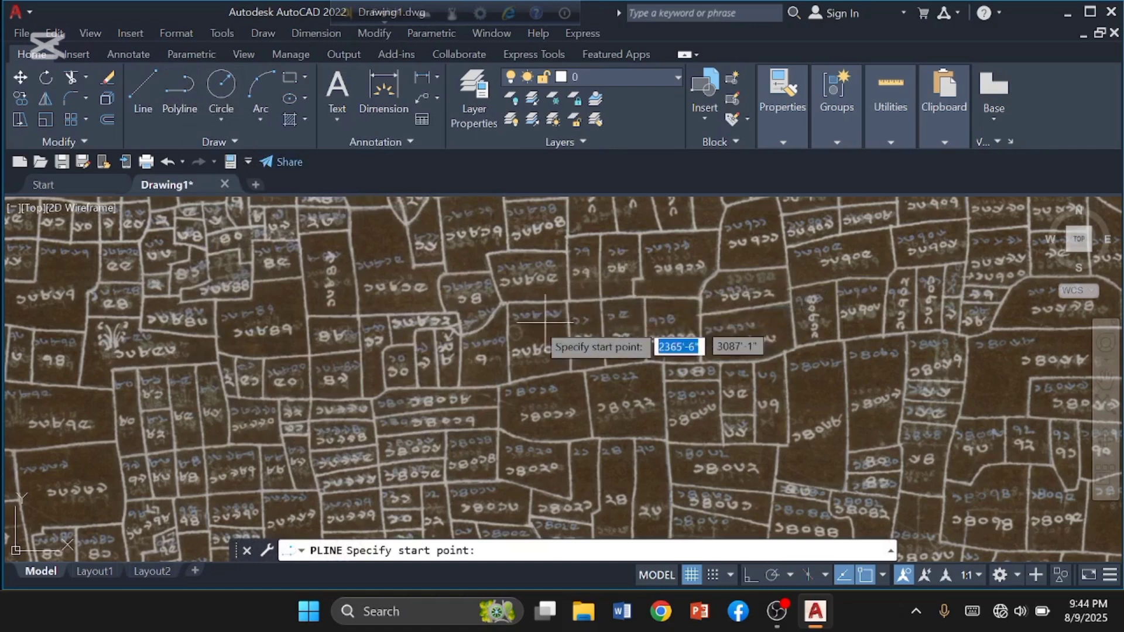
scroll(513, 310, "up", 6)
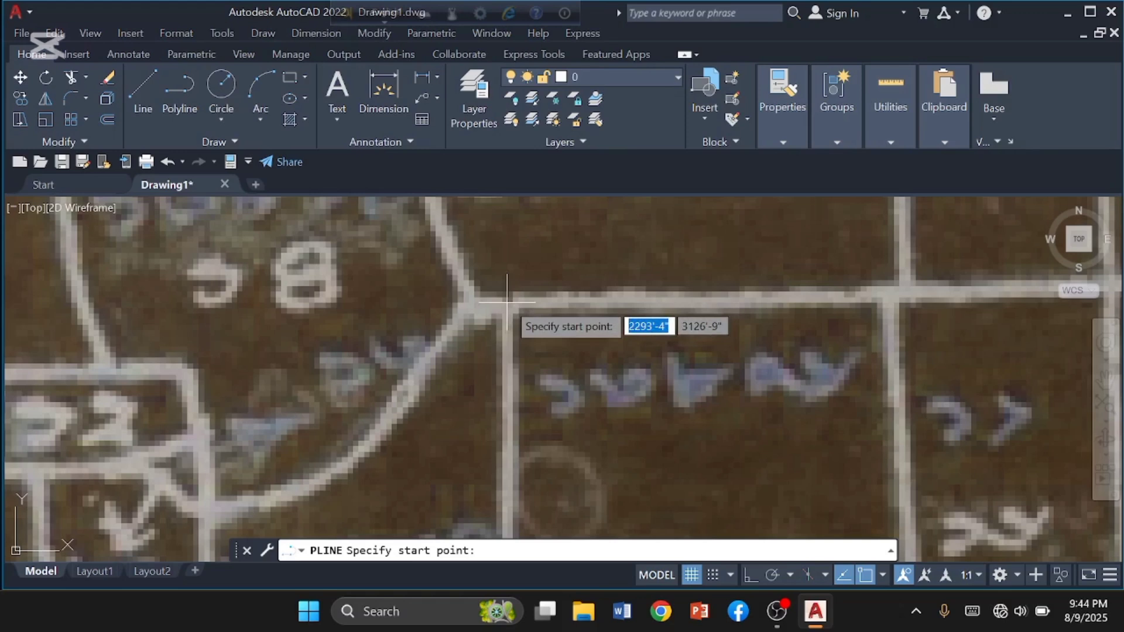
left_click(506, 302)
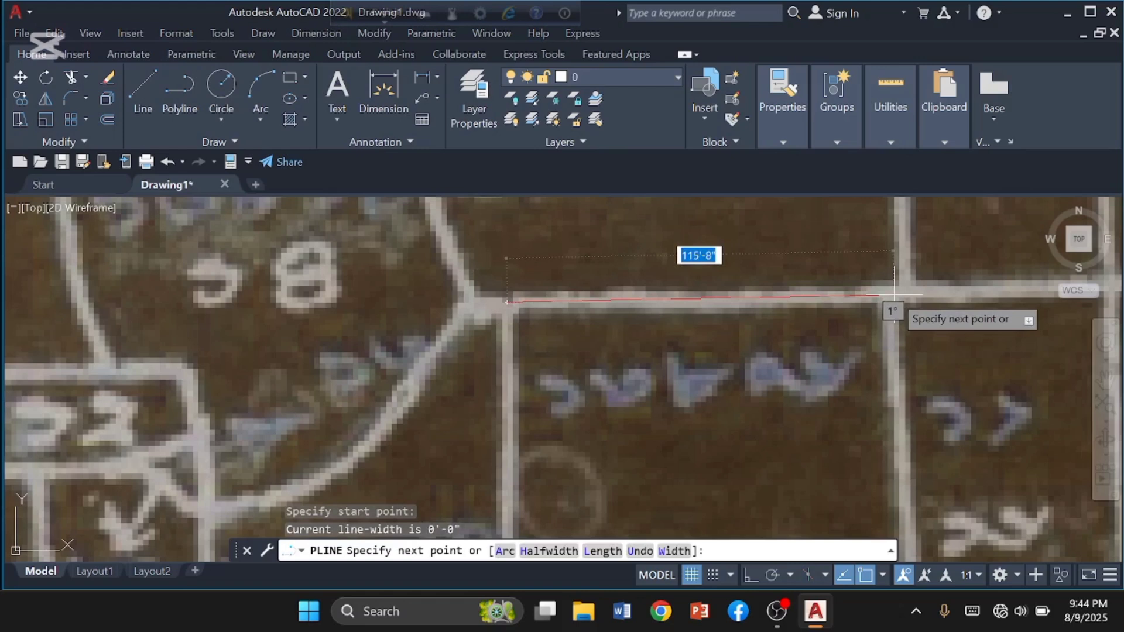
scroll(891, 295, "down", 3)
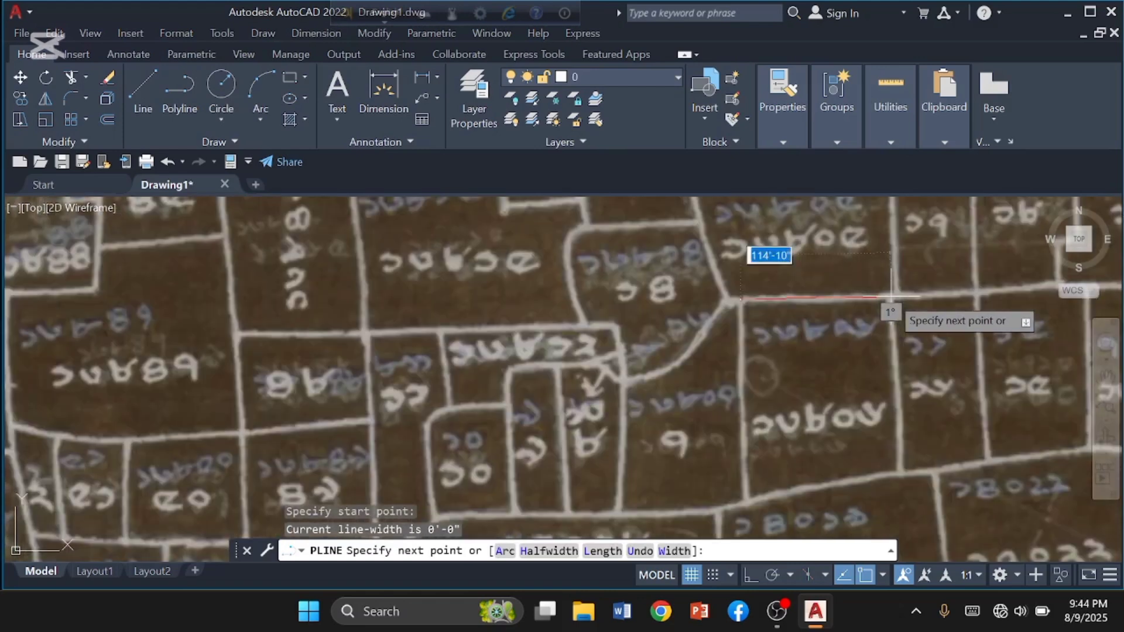
scroll(891, 296, "up", 3)
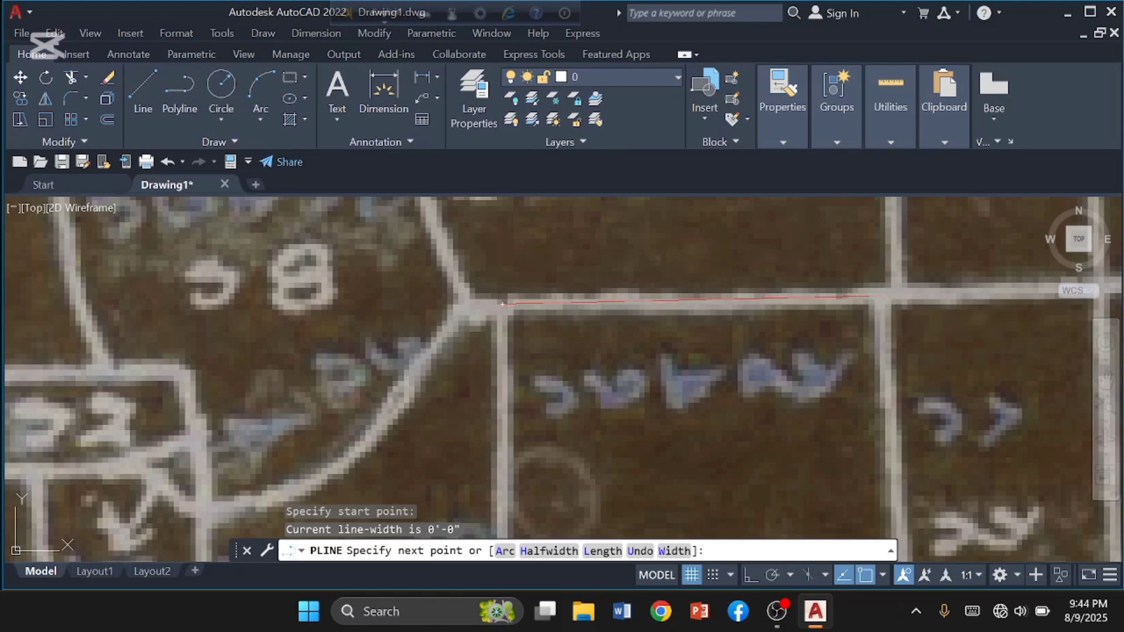
left_click(884, 297)
Step: Continue the polyline down the plot's right edge to its lower-right corner, about 136' long
scroll(839, 298, "down", 4)
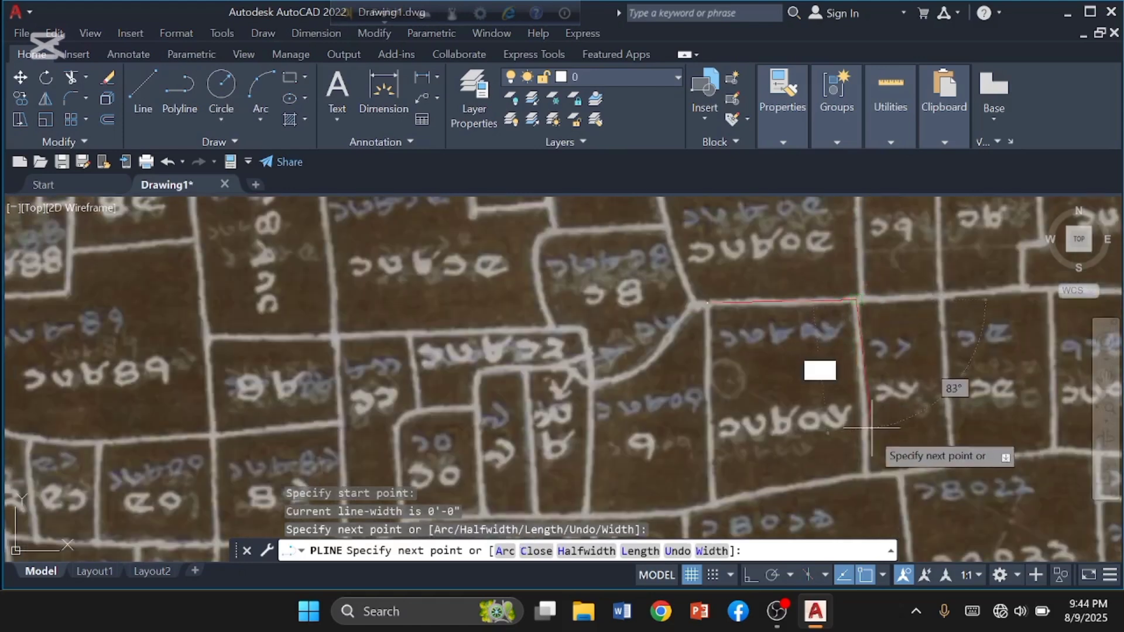
scroll(866, 459, "up", 4)
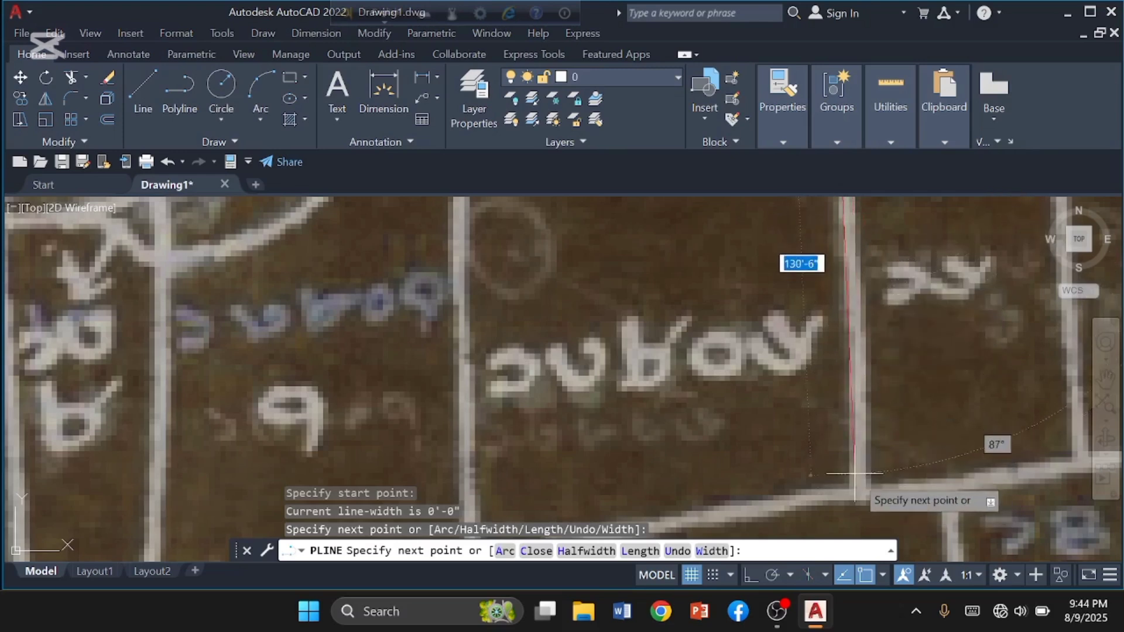
type("135")
key("BackSpace")
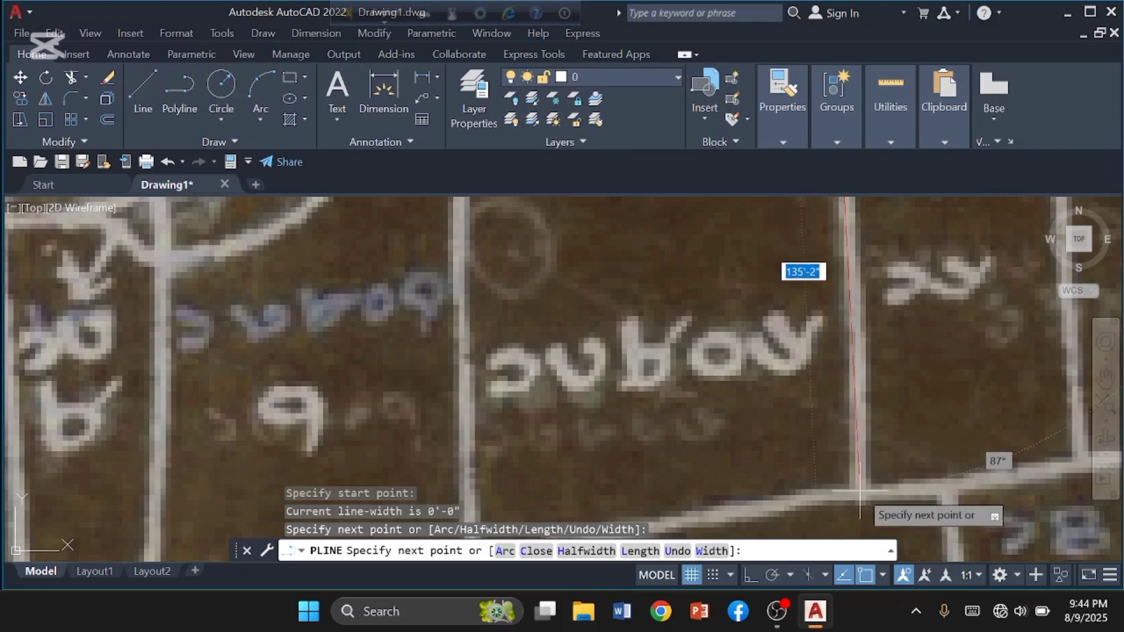
type("6")
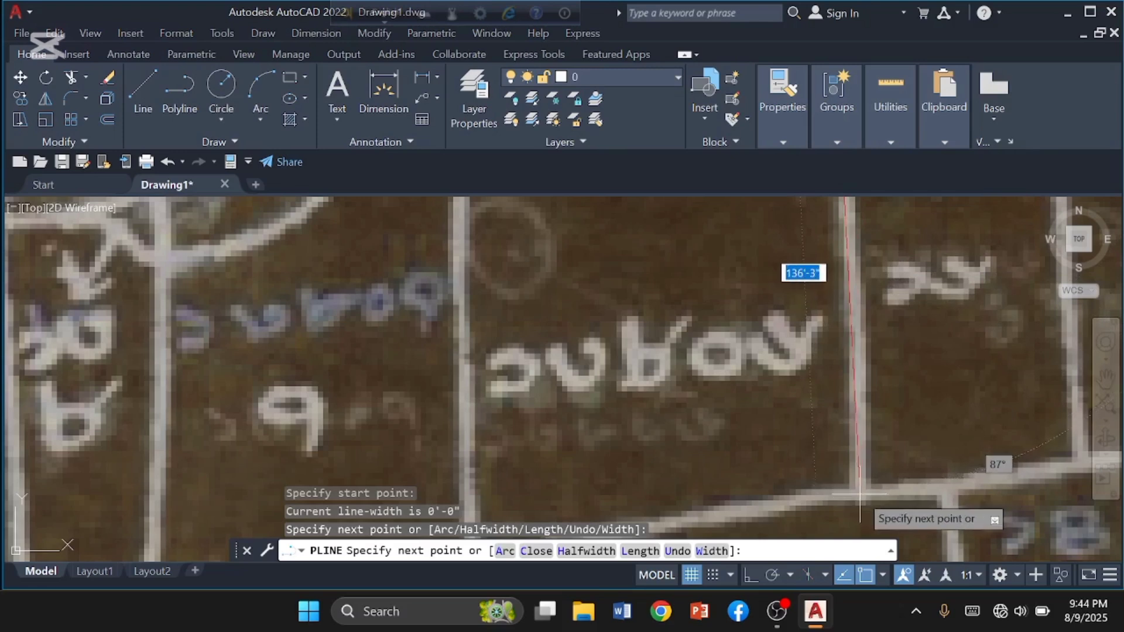
key("Return")
Step: Trace the plot's sloping bottom edge in two segments to its lower-left corner, the second segment about 46' long
scroll(820, 353, "down", 3)
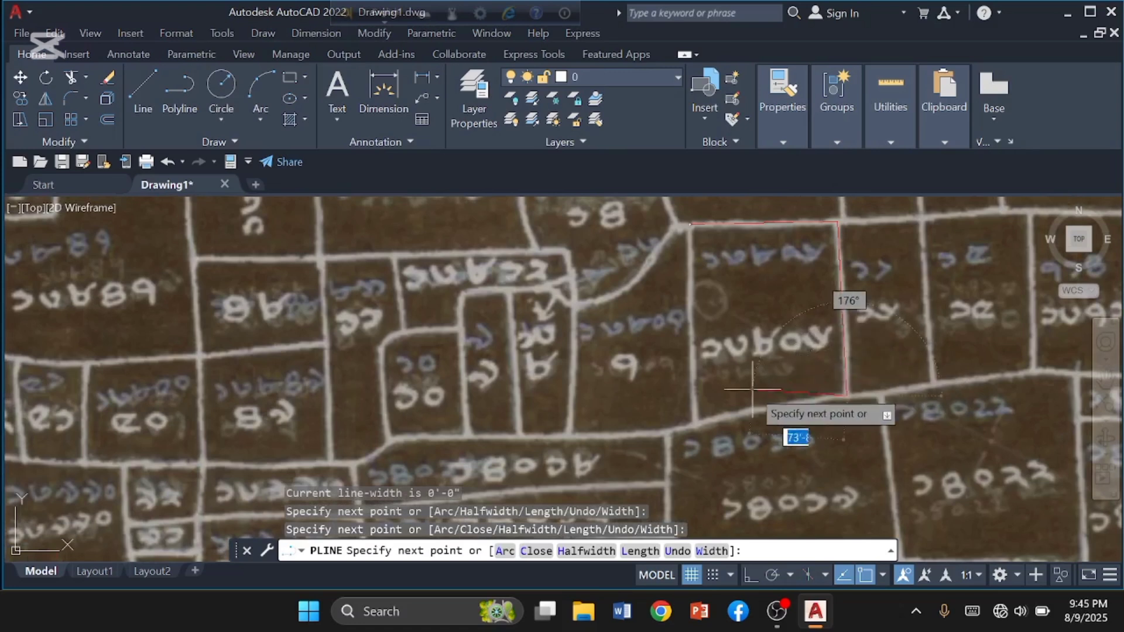
scroll(697, 418, "up", 5)
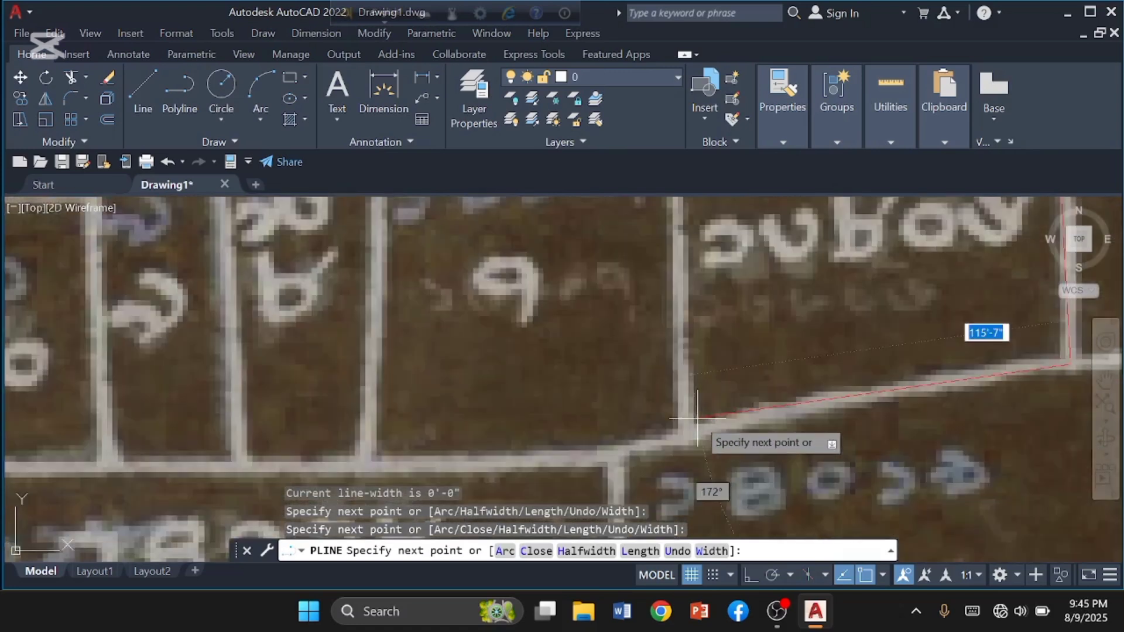
left_click(910, 388)
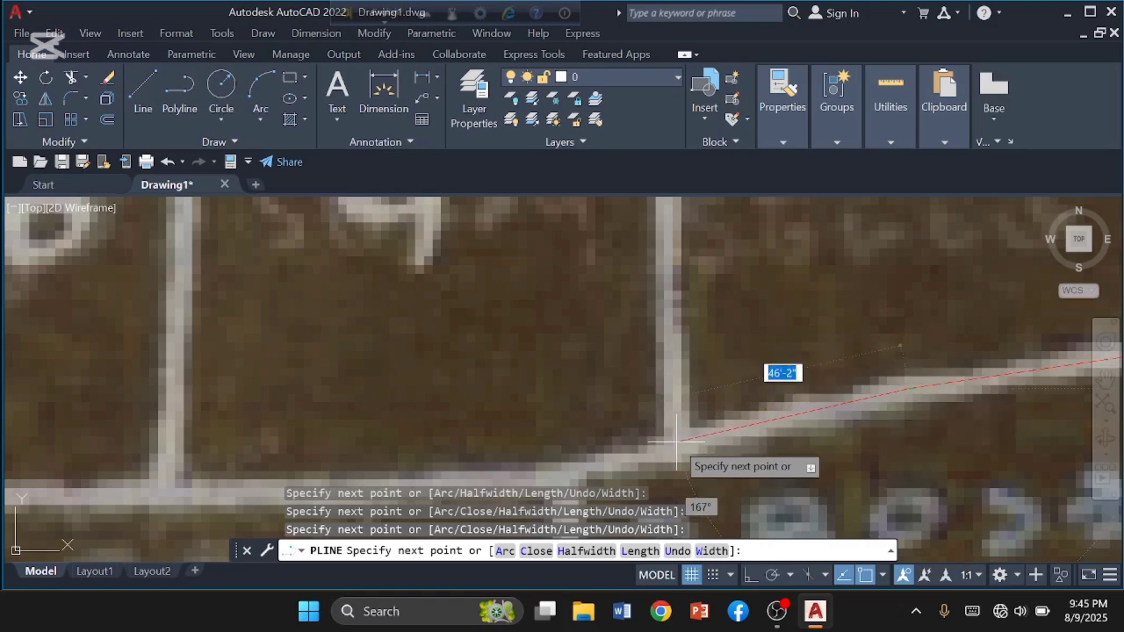
scroll(676, 442, "up", 2)
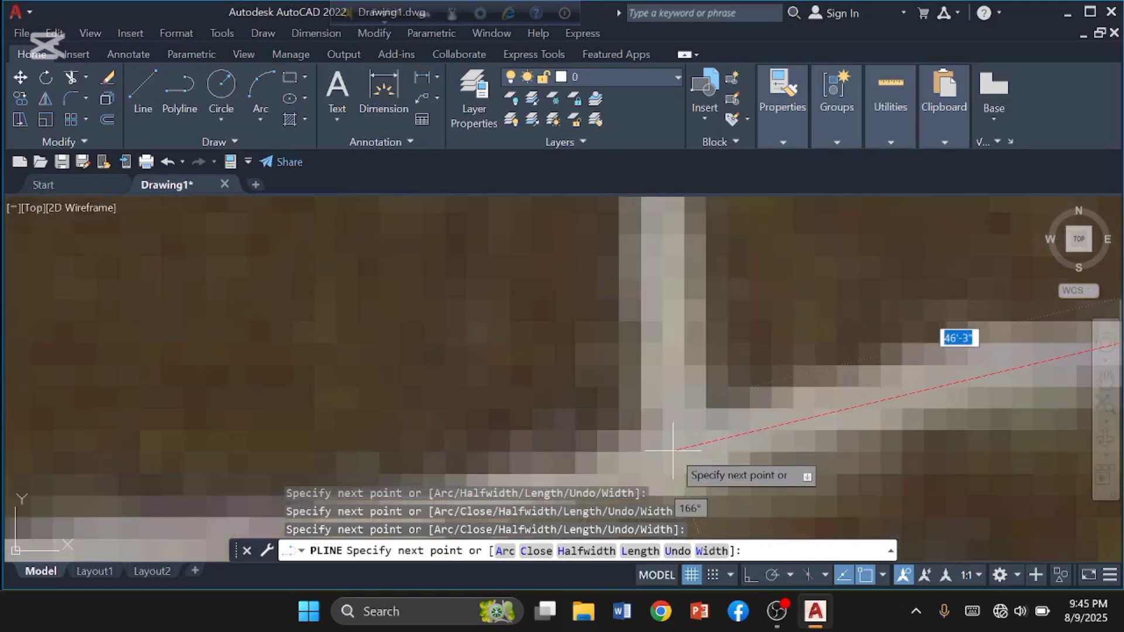
left_click(678, 452)
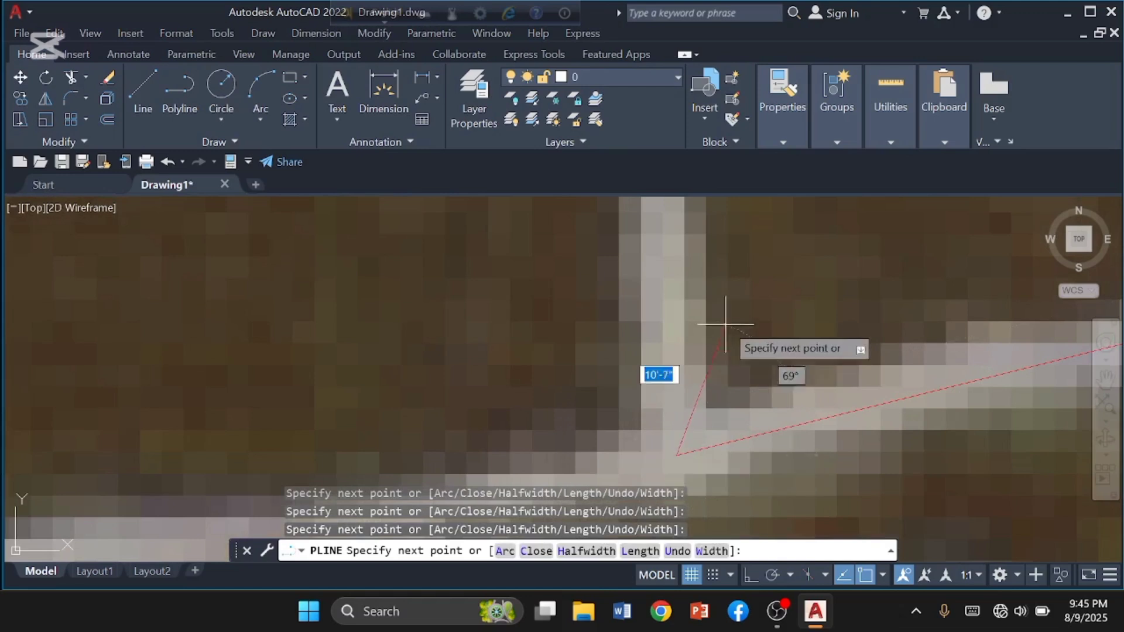
Step: Trace the plot's left edge, about 153' long, back to the polyline's starting point and end the polyline
scroll(732, 340, "down", 3)
scroll(712, 354, "down", 5)
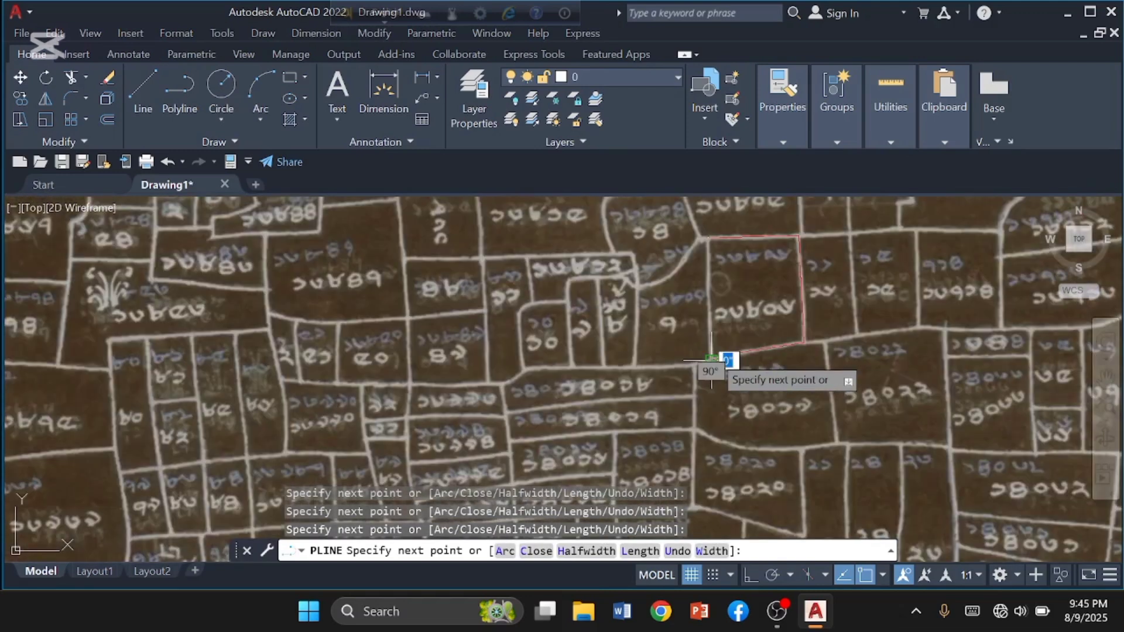
scroll(709, 238, "up", 6)
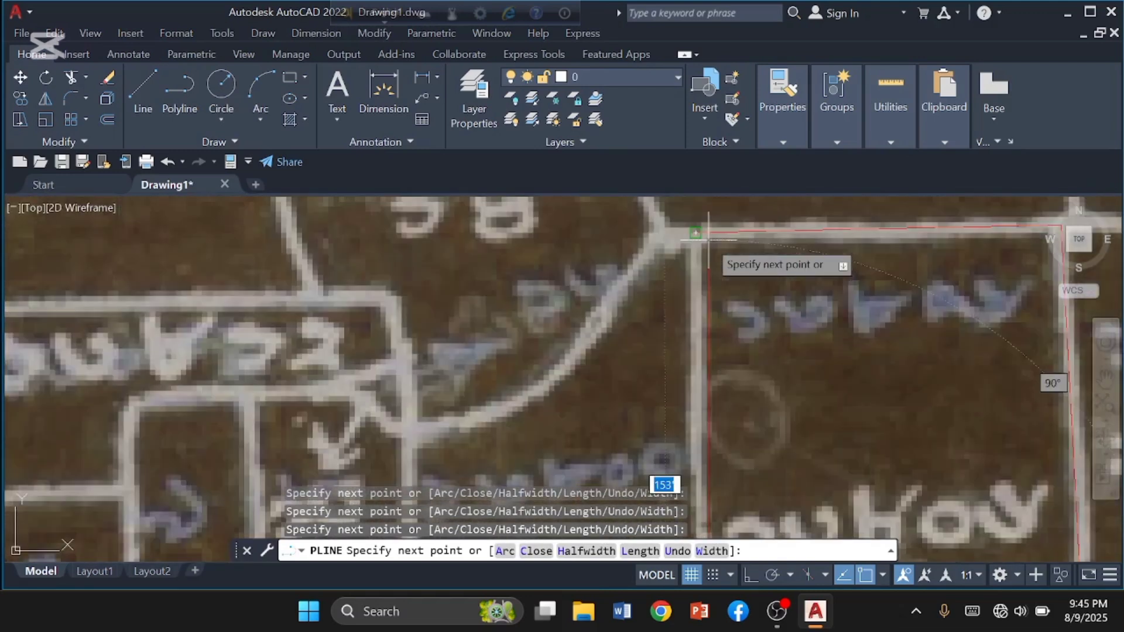
left_click(695, 233)
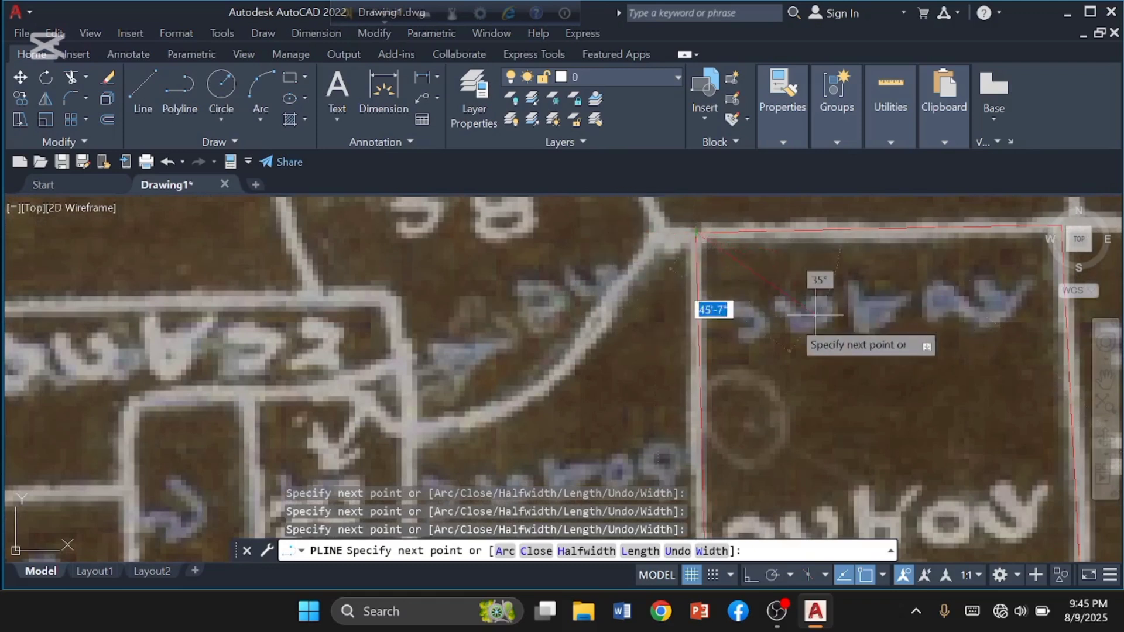
right_click(550, 280)
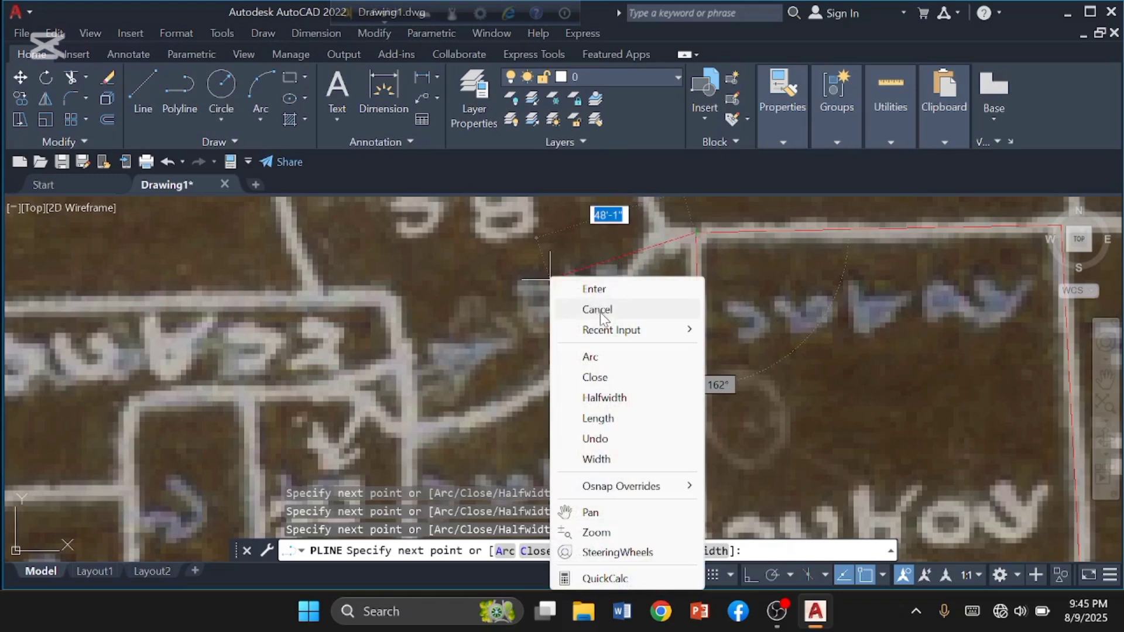
left_click(601, 315)
scroll(685, 322, "down", 4)
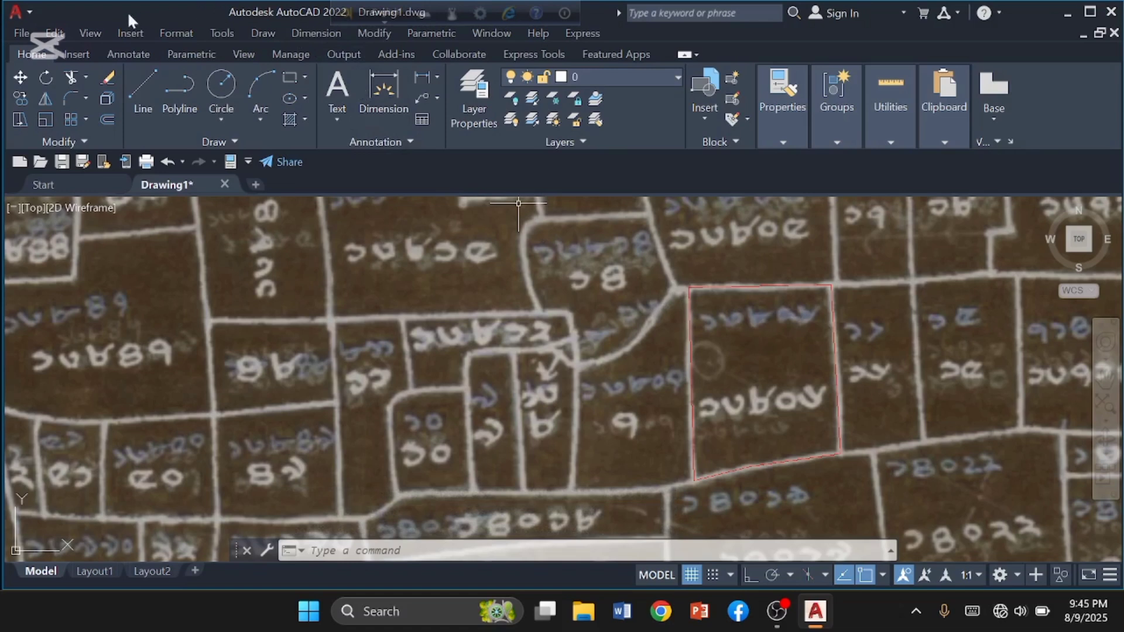
Step: Add an aligned dimension along the traced plot's top edge, placing its dimension line just above the boundary
left_click(318, 33)
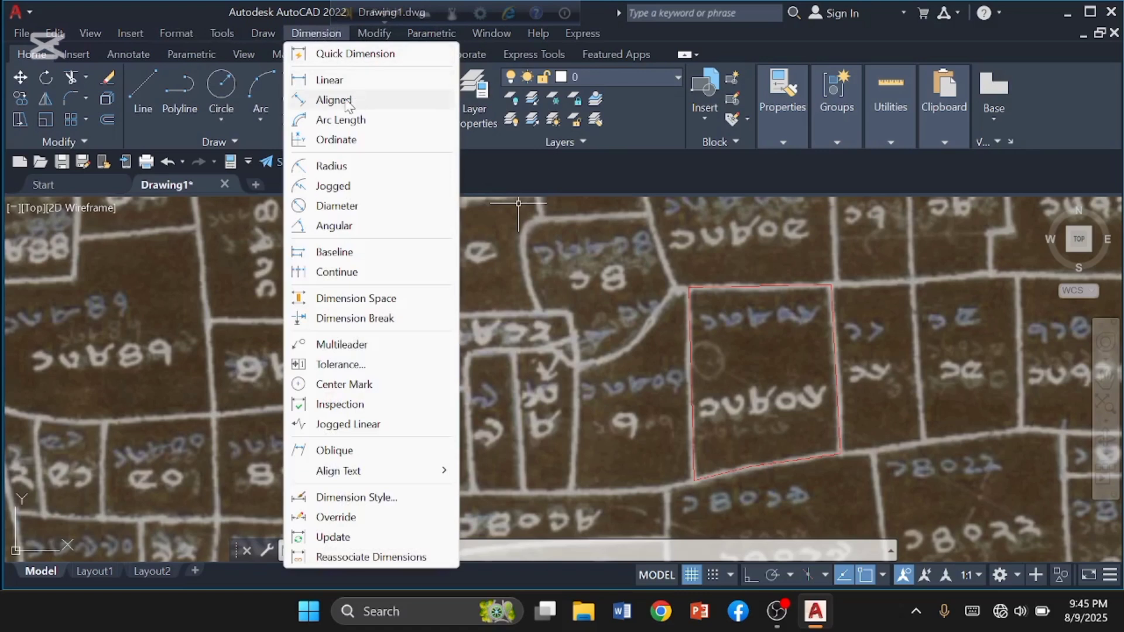
left_click(334, 100)
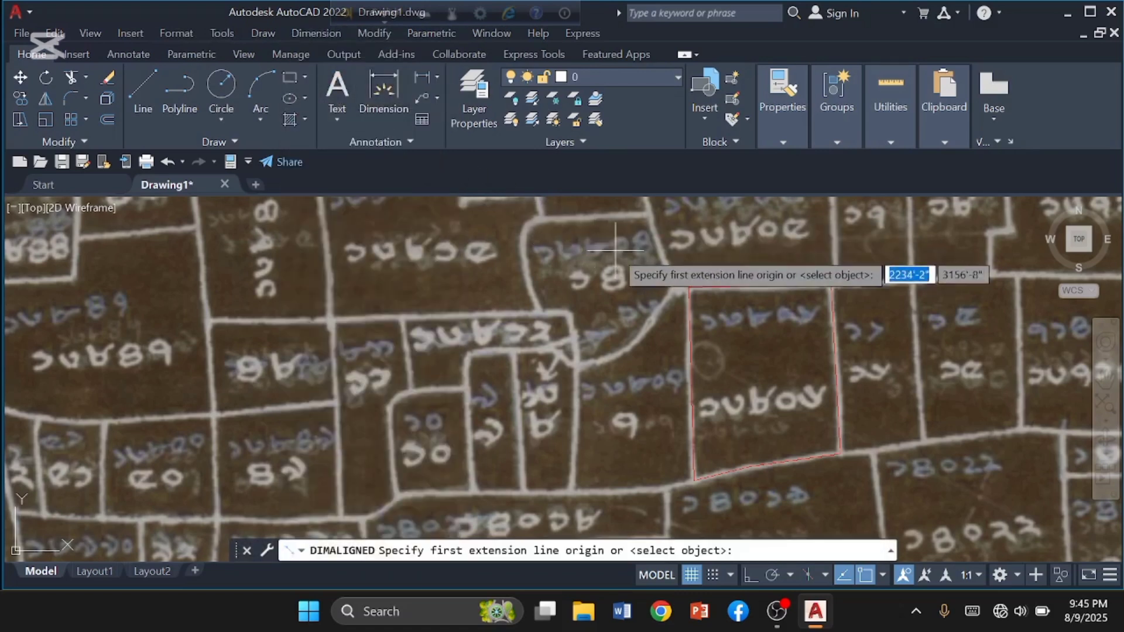
left_click(688, 287)
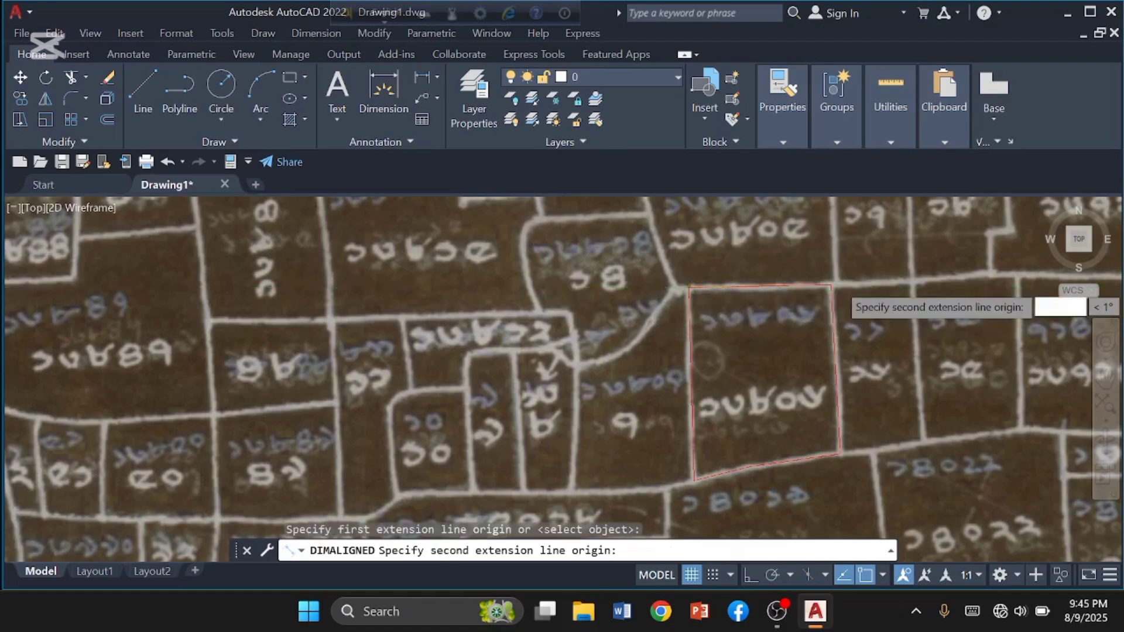
scroll(840, 287, "up", 2)
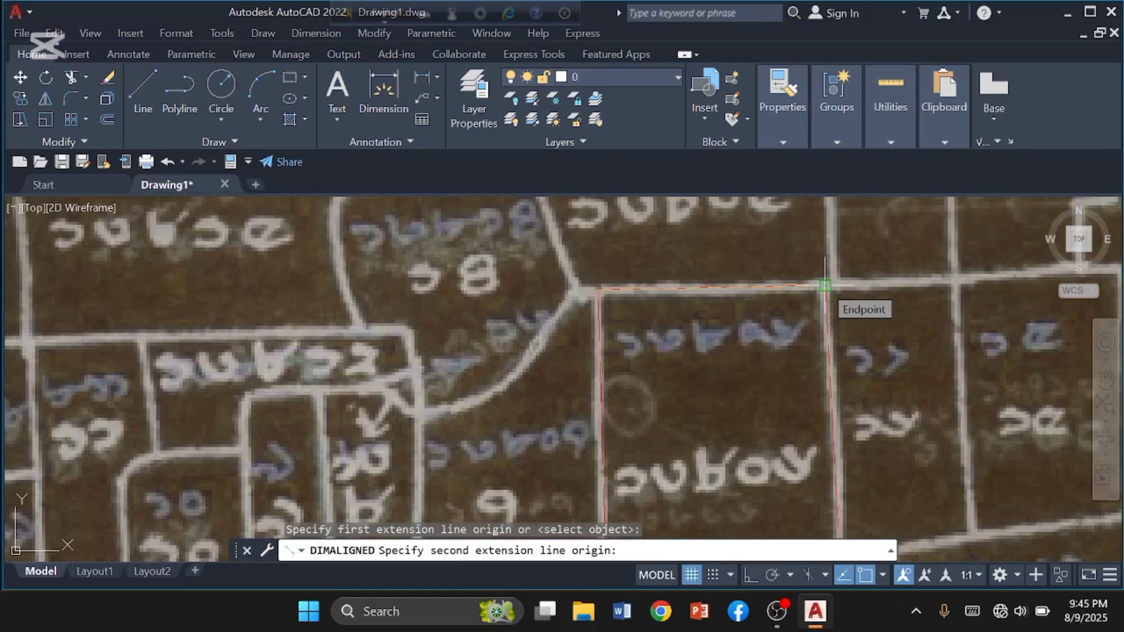
left_click(826, 286)
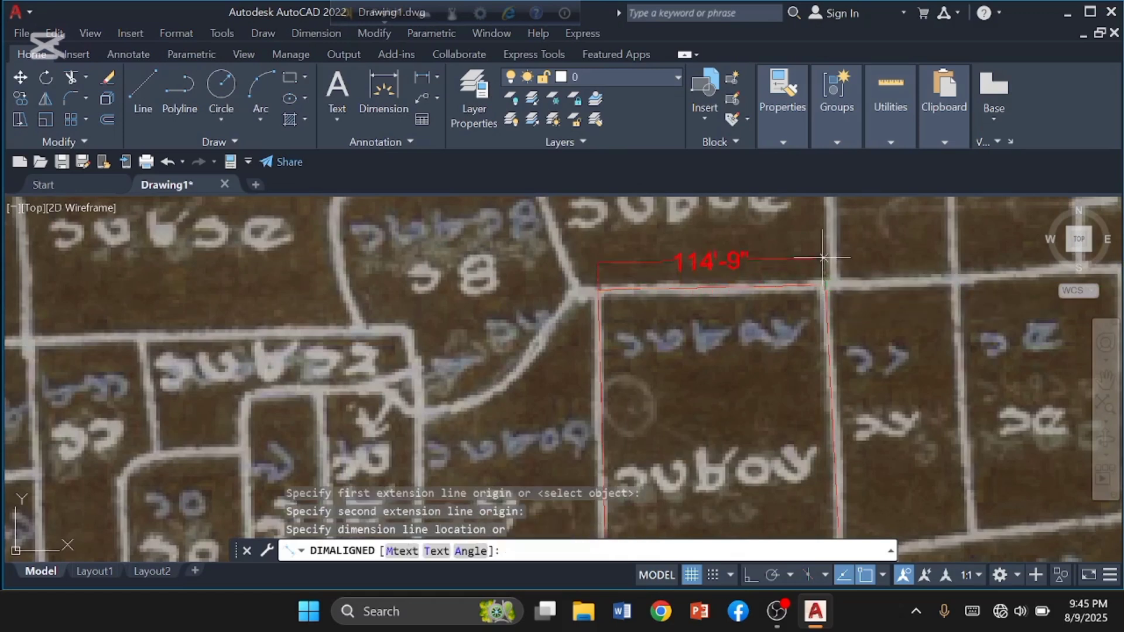
left_click(823, 257)
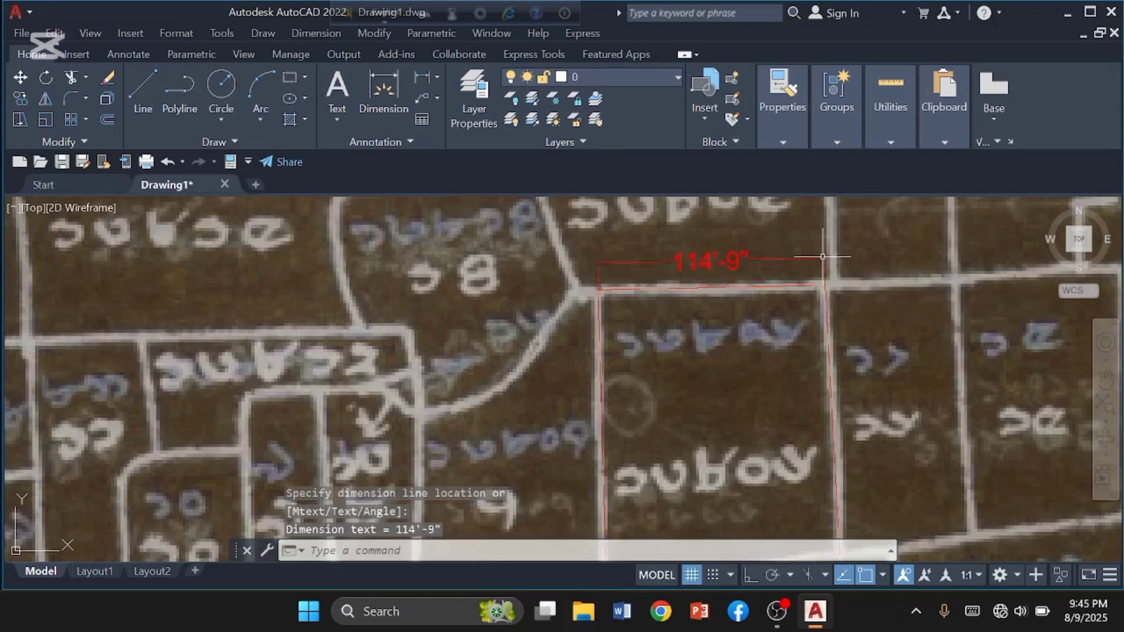
Step: Add an aligned dimension between the upper-right and lower-right corners of the plot, with its dimension line outside the right edge
right_click(890, 263)
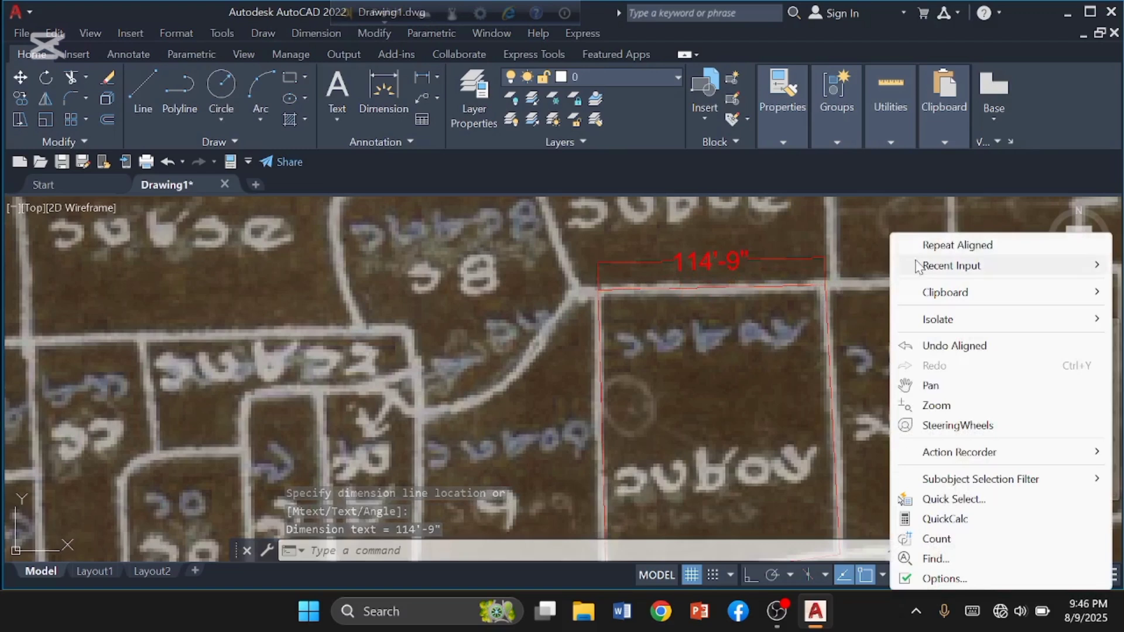
left_click(958, 246)
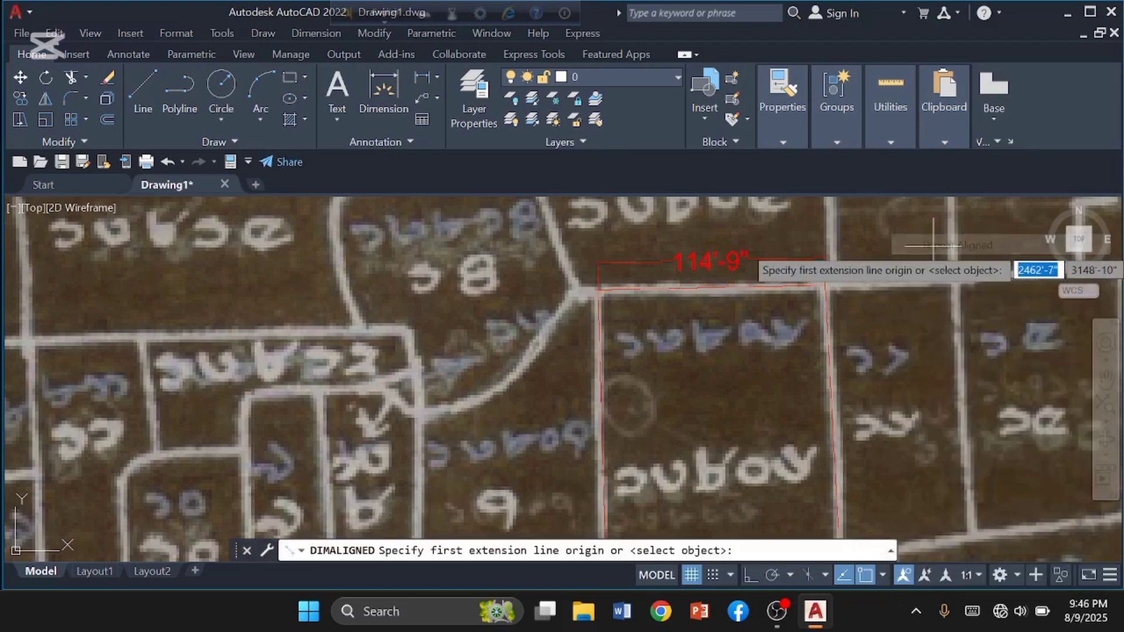
left_click(826, 287)
scroll(870, 282, "down", 4)
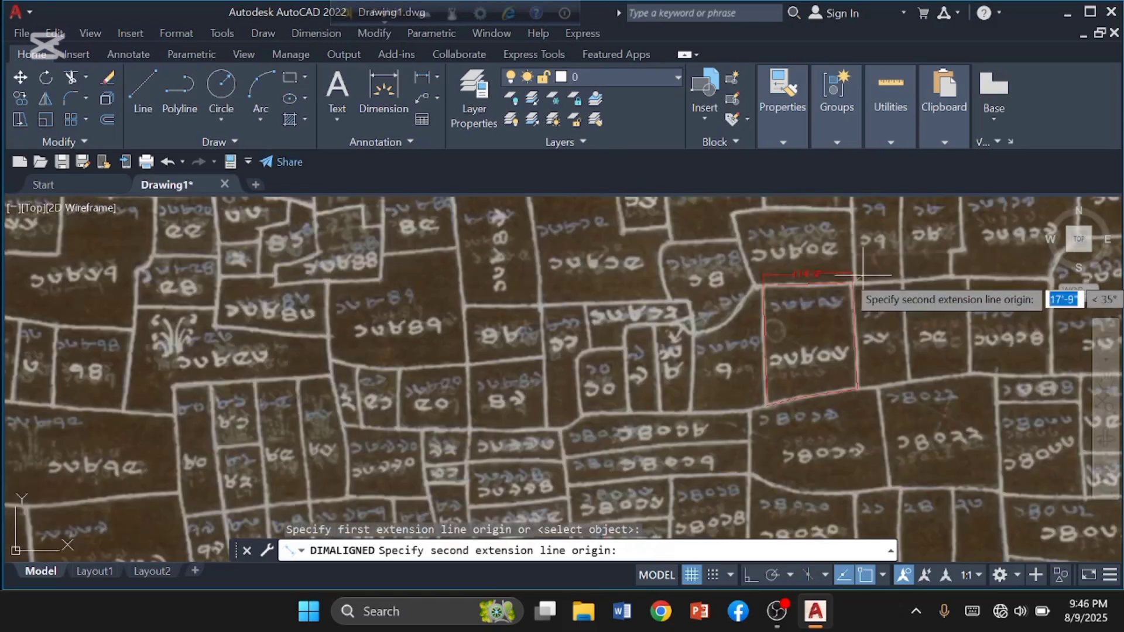
left_click(857, 388)
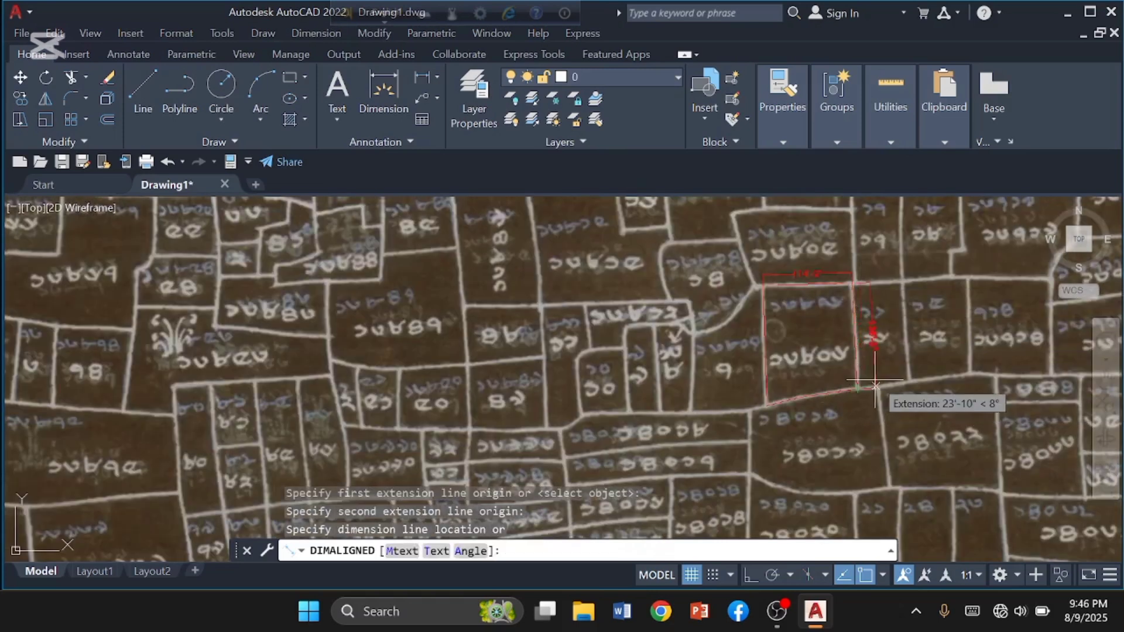
left_click(876, 386)
Step: Add an aligned dimension from the plot's lower-right to its lower-left corner, placing the dimension line just below the sloping edge
right_click(819, 234)
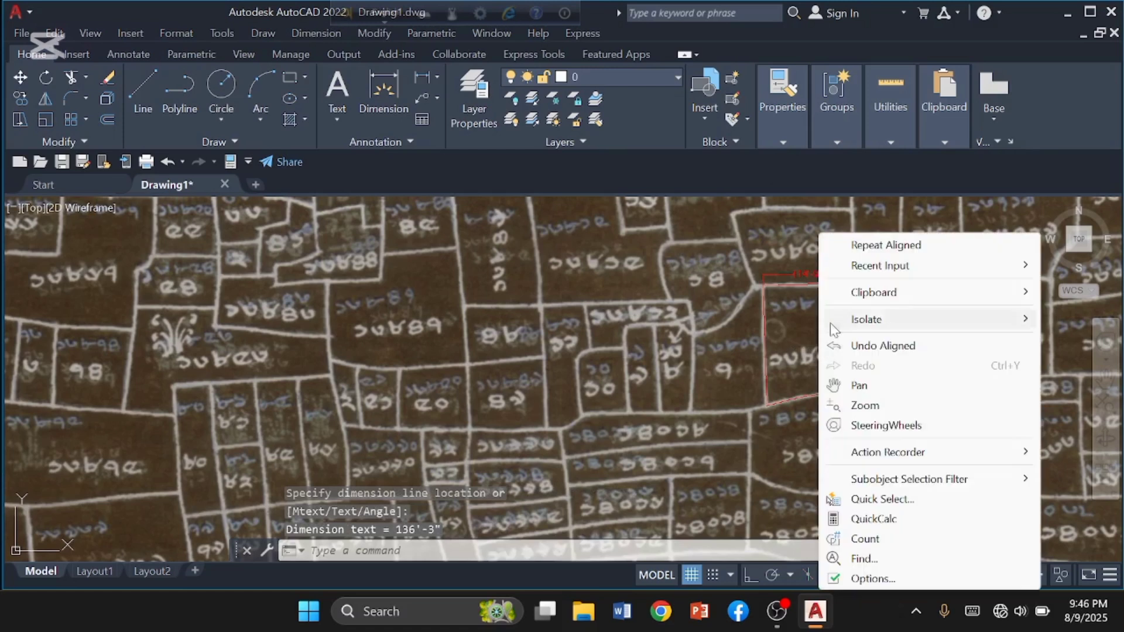
left_click(864, 246)
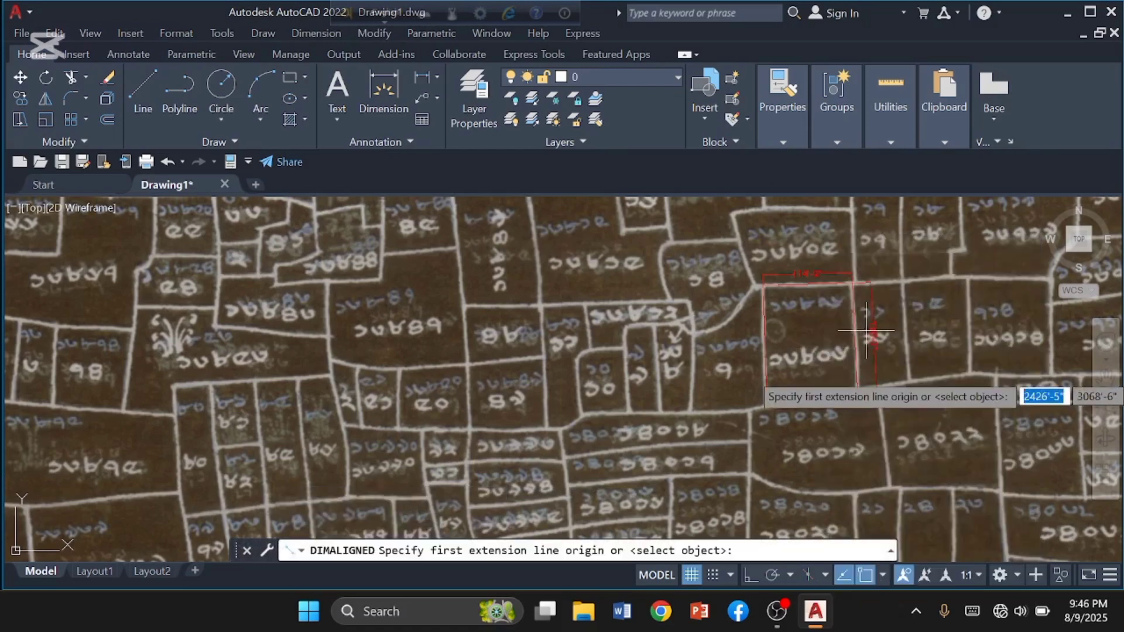
left_click(857, 388)
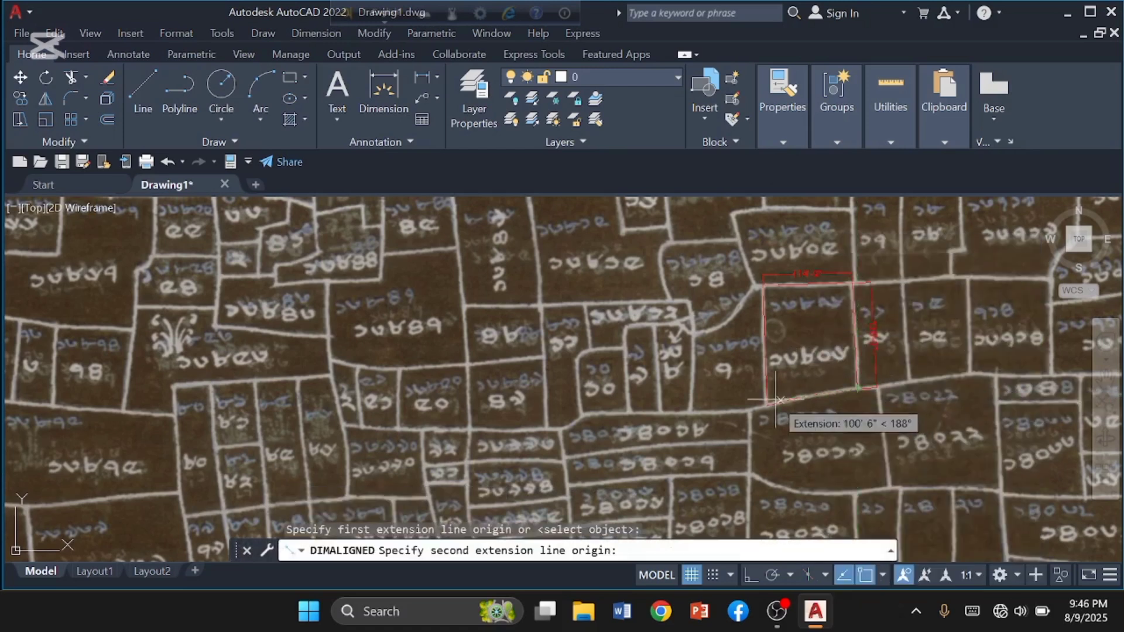
scroll(766, 401, "up", 2)
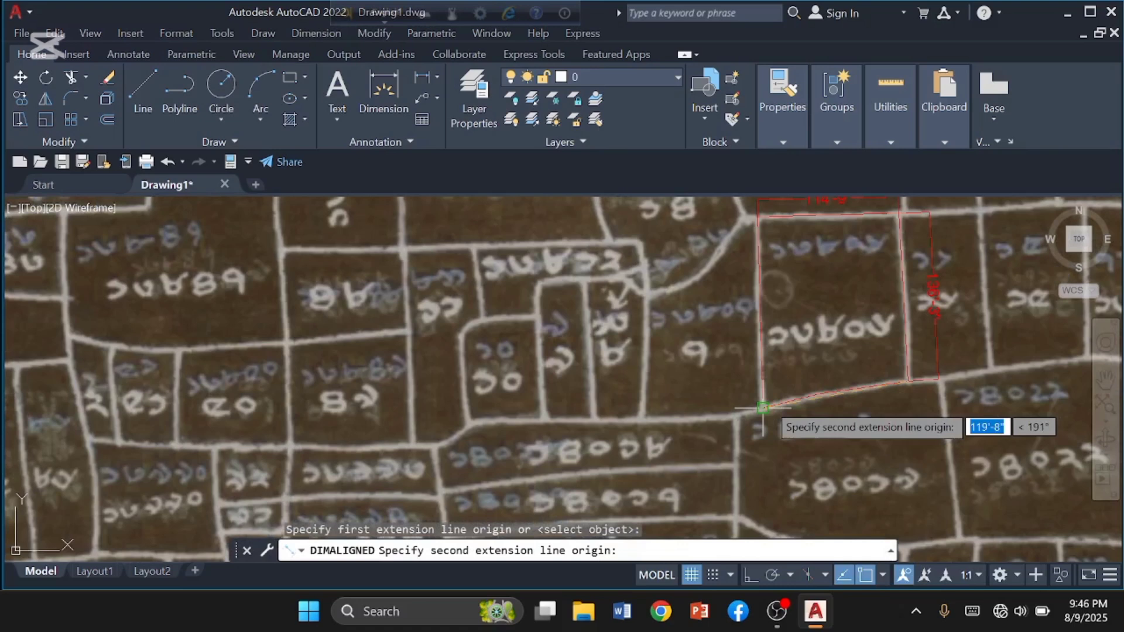
left_click(763, 407)
left_click(767, 427)
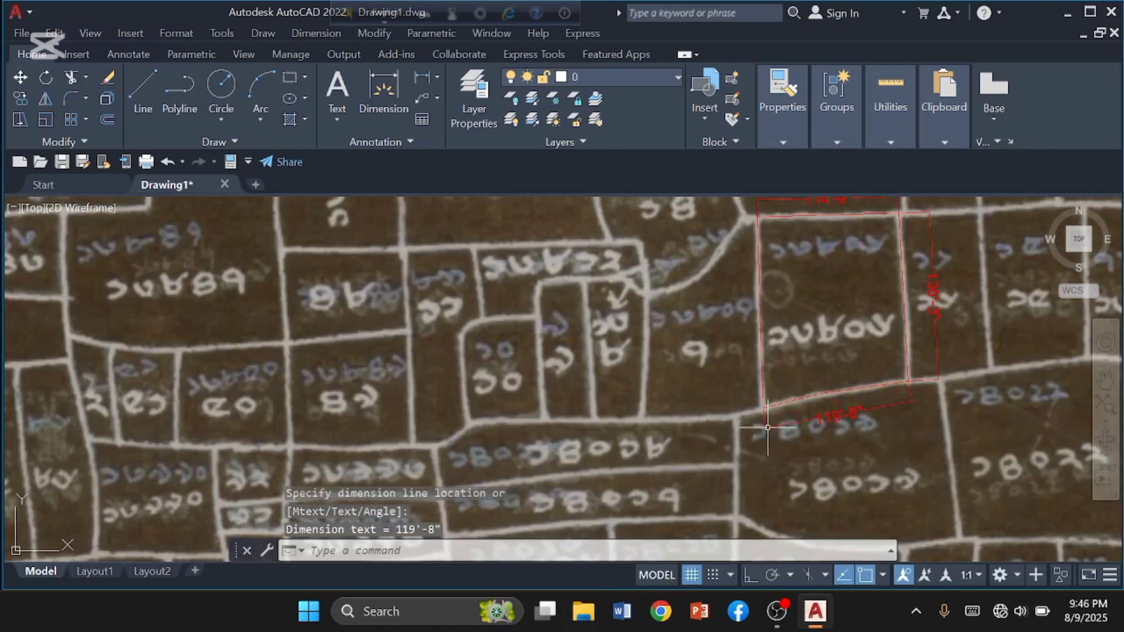
Step: Add an aligned dimension along the plot's left edge from bottom to top corner, placing the dimension line outside the boundary
right_click(805, 320)
left_click(852, 240)
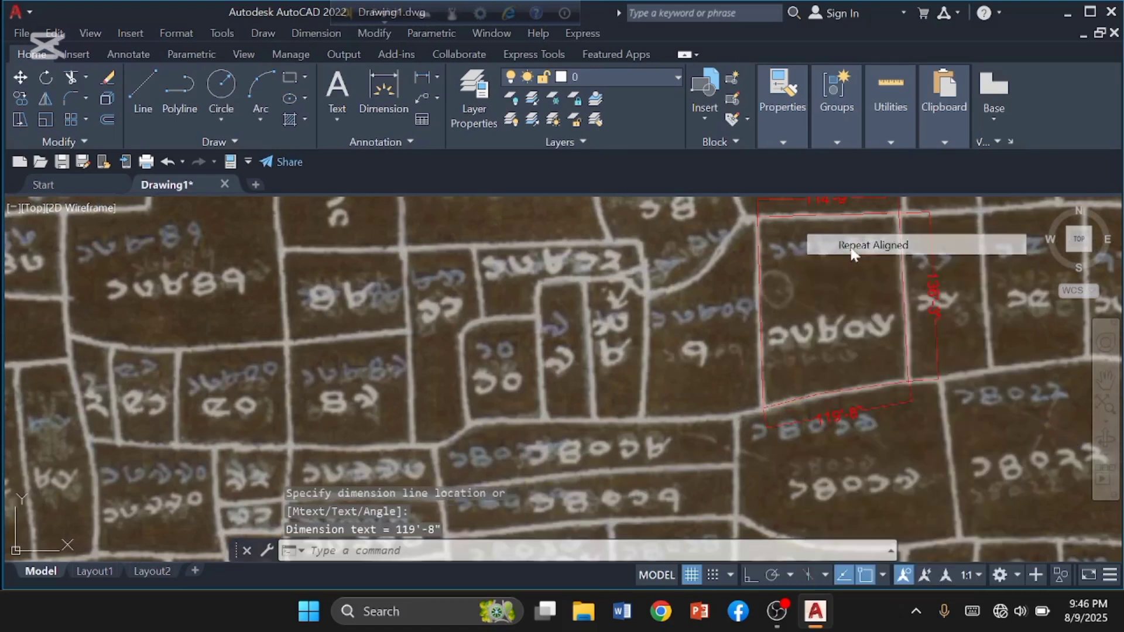
left_click(763, 407)
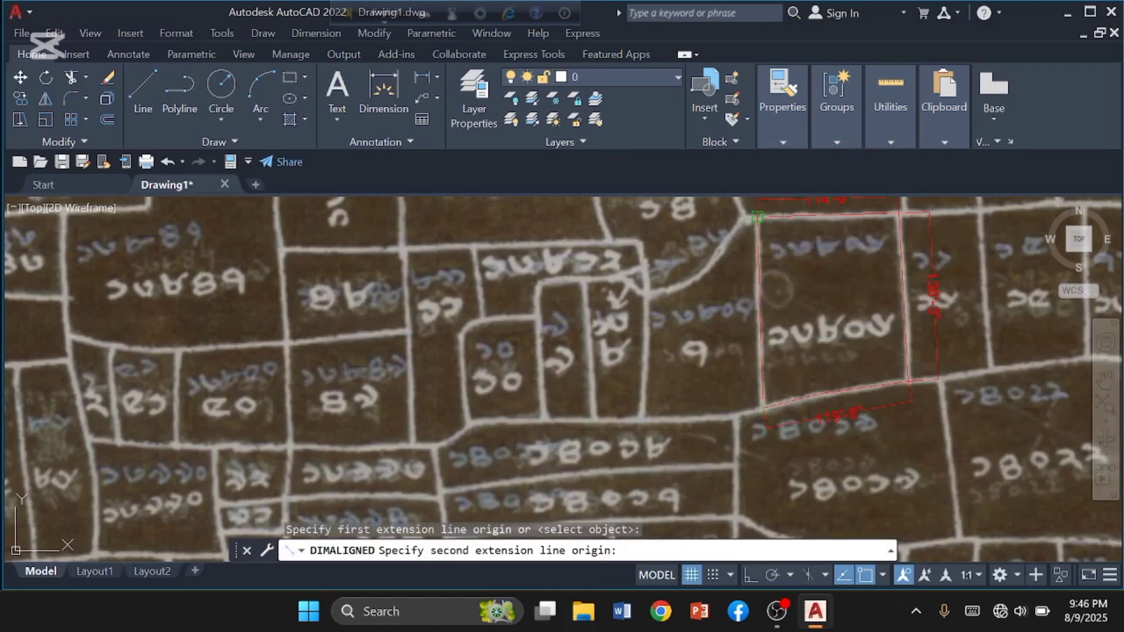
left_click(757, 218)
left_click(745, 222)
Step: Add an aligned dimension along the plot's diagonal, from the upper-right to the lower-left corner, with its line directly on the diagonal
scroll(779, 345, "down", 3)
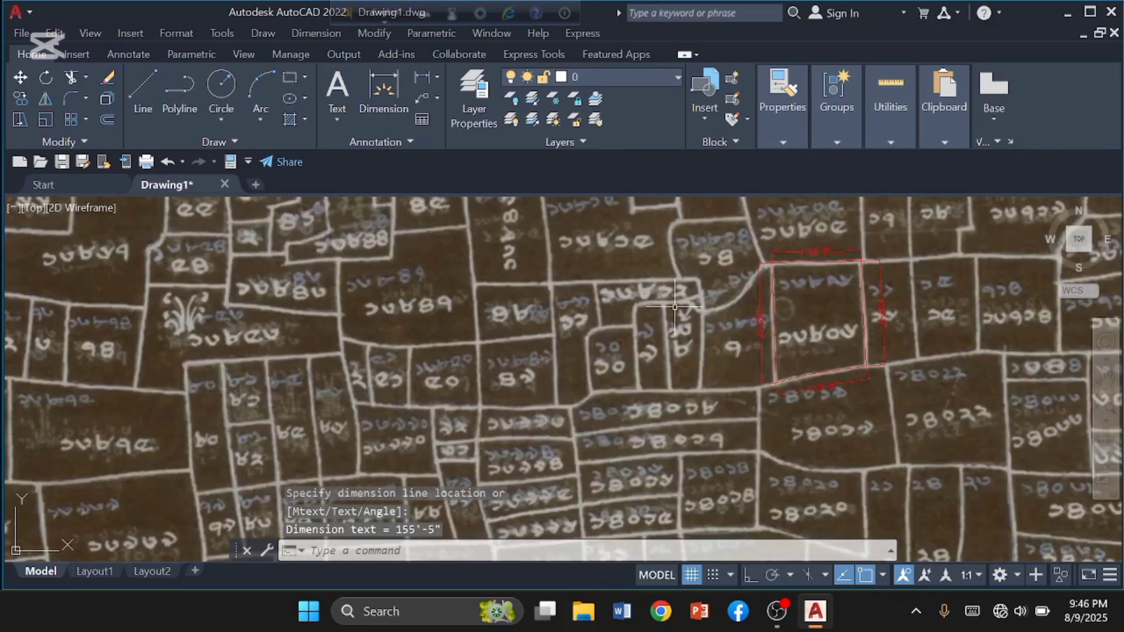
right_click(713, 312)
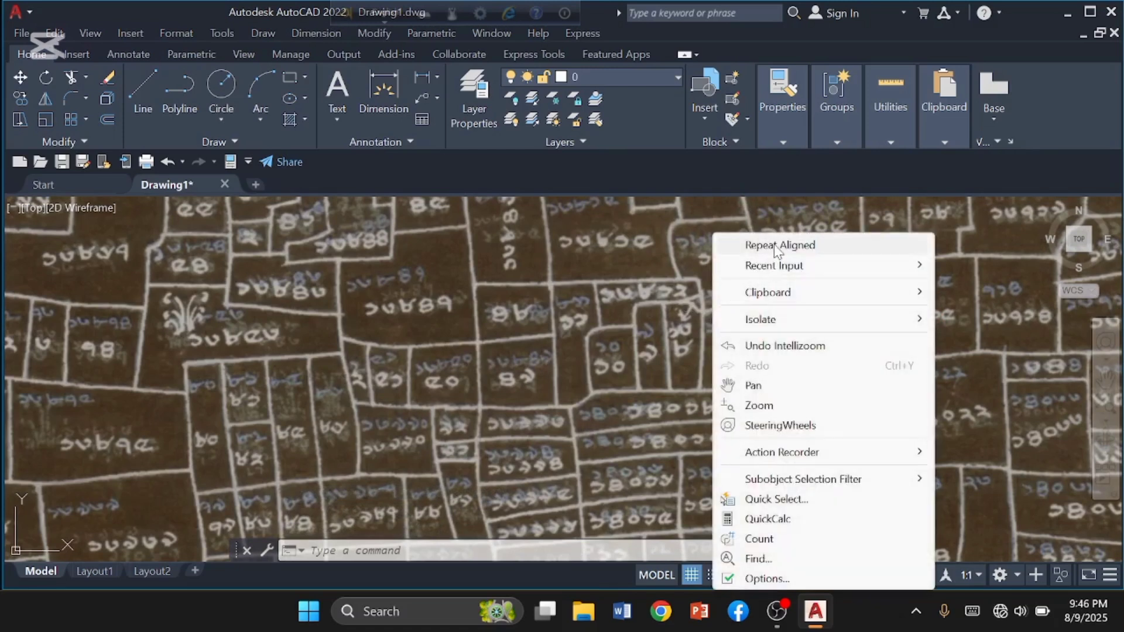
left_click(776, 245)
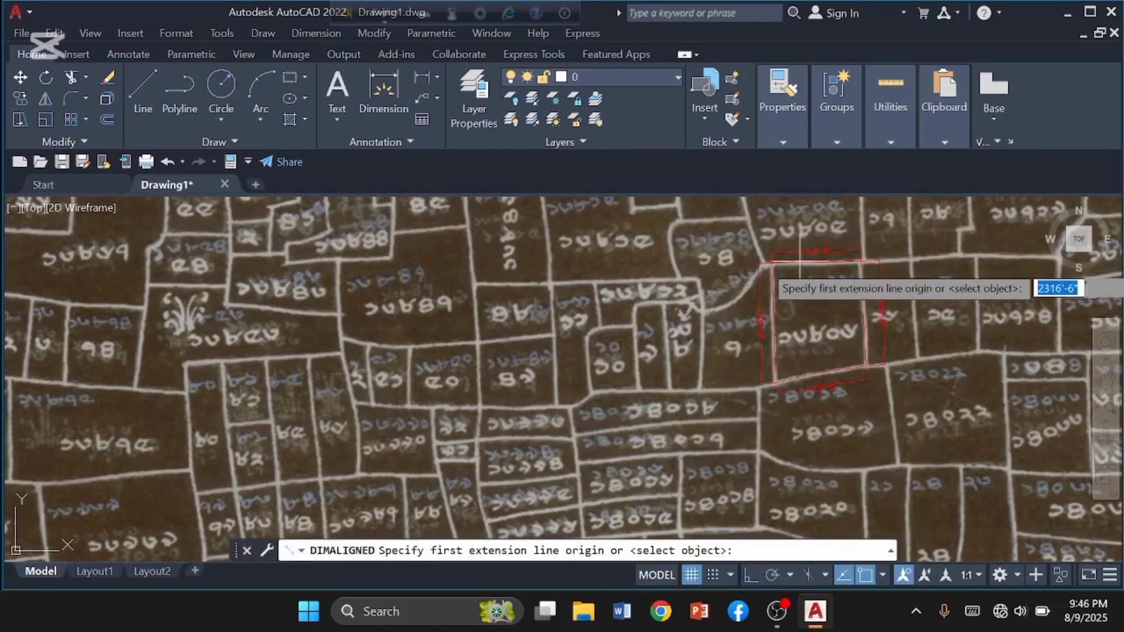
left_click(860, 261)
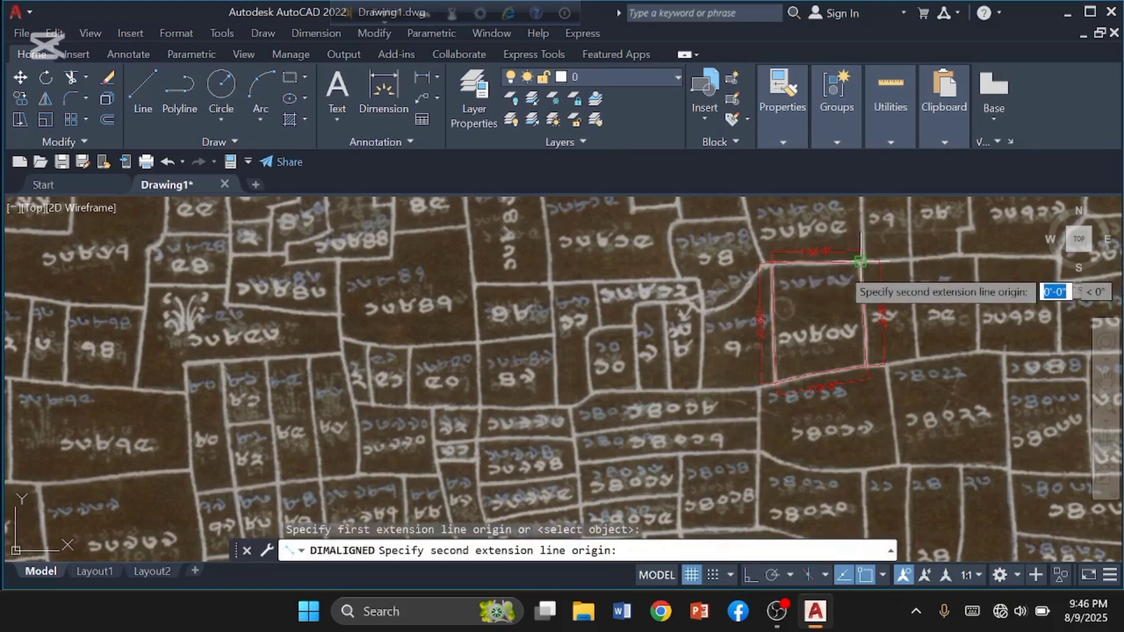
left_click(775, 384)
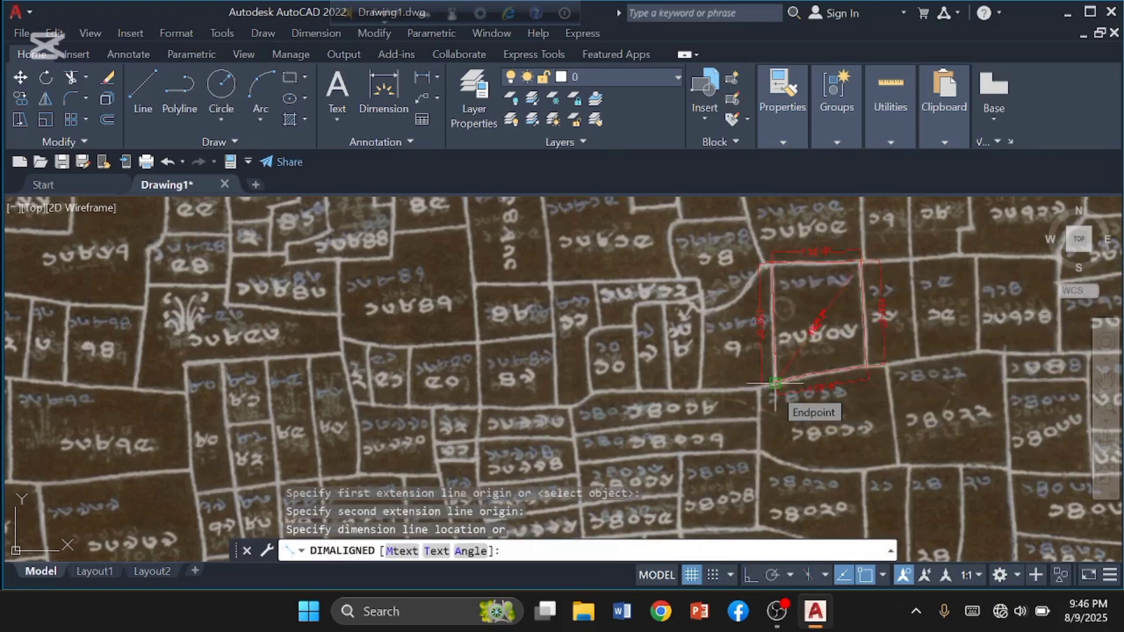
left_click(775, 384)
scroll(812, 332, "up", 5)
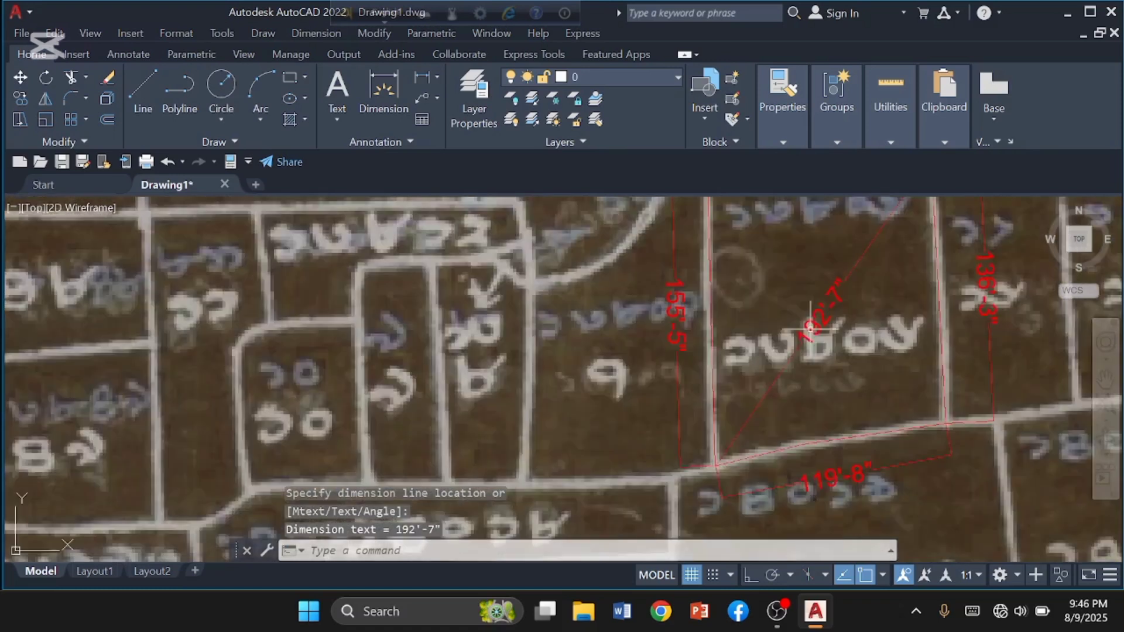
Step: List the properties of the red plot boundary polyline with LIST to read its area and perimeter, and close the listing
scroll(812, 332, "down", 5)
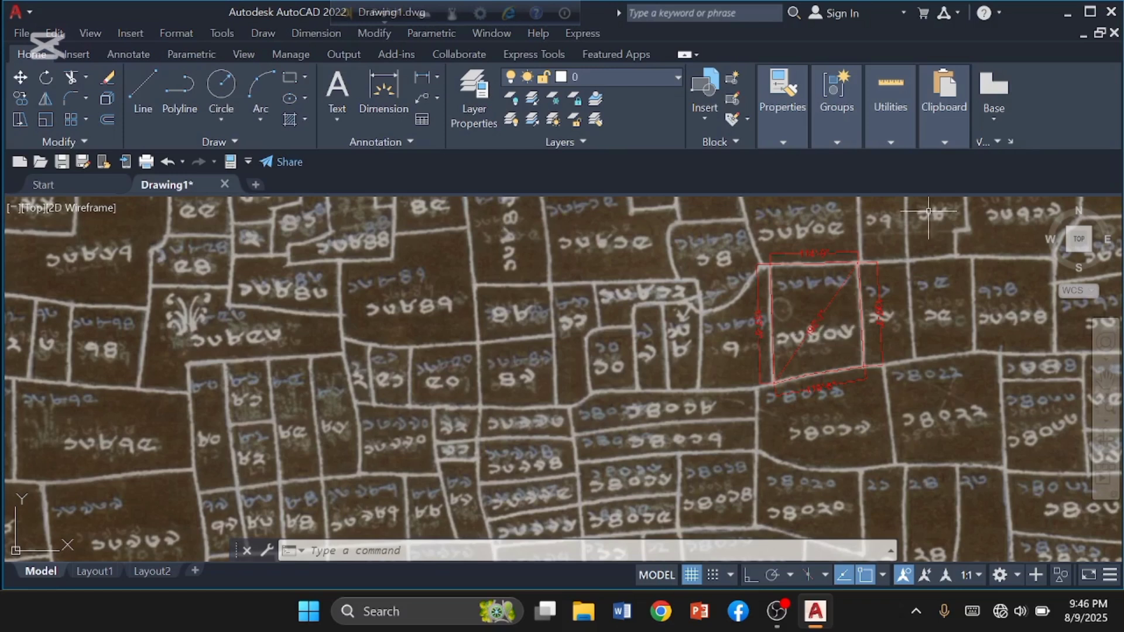
left_click(818, 264)
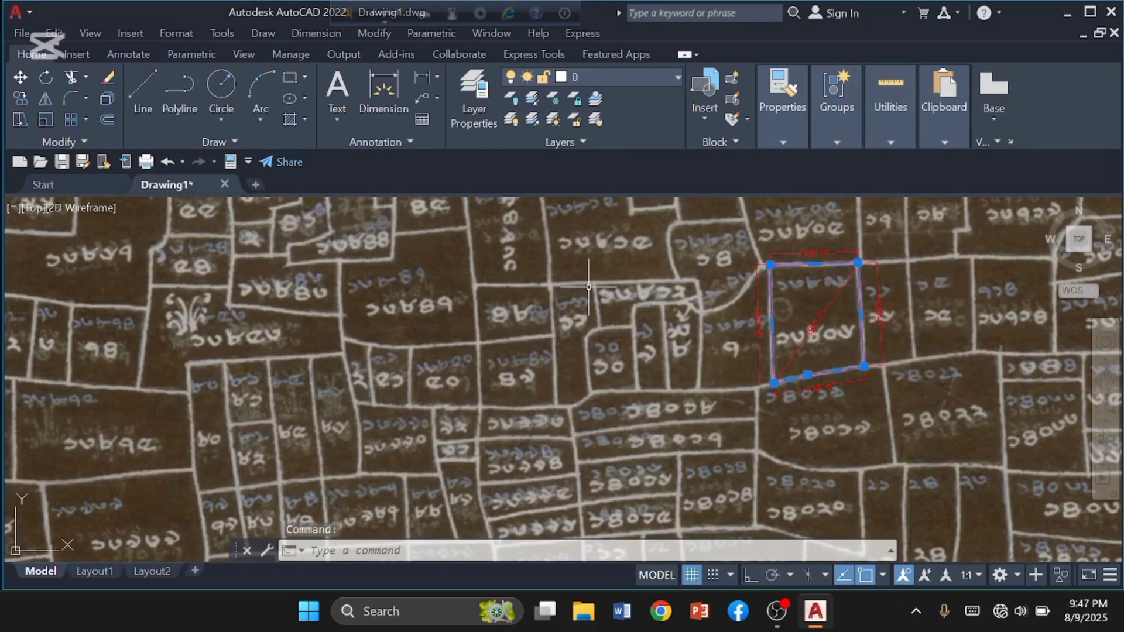
type("li")
key("Return")
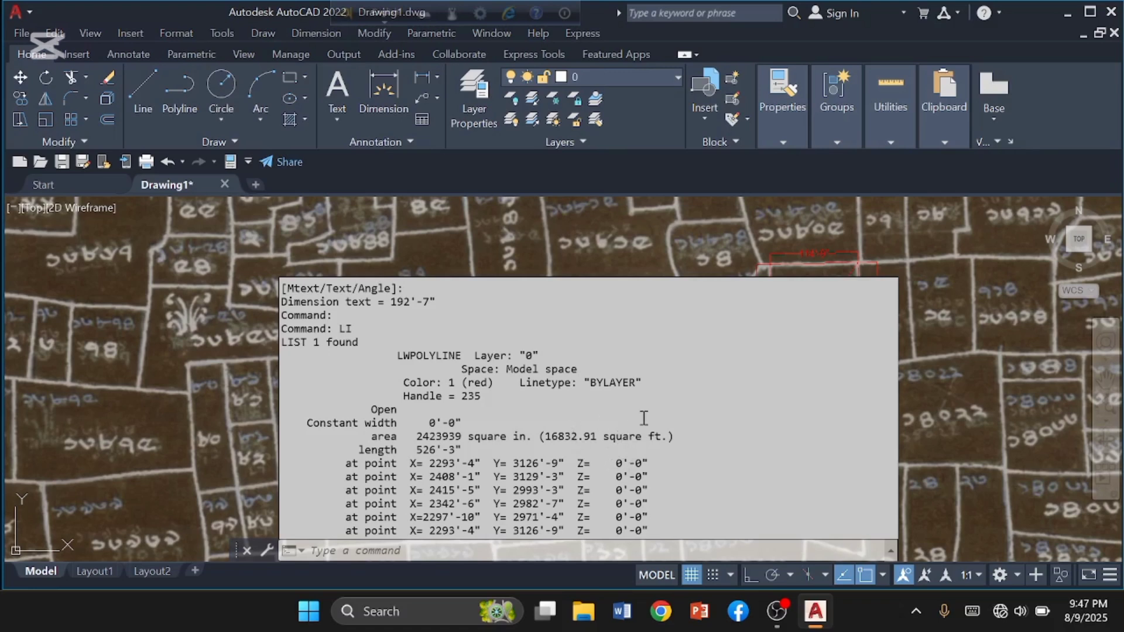
left_click(701, 258)
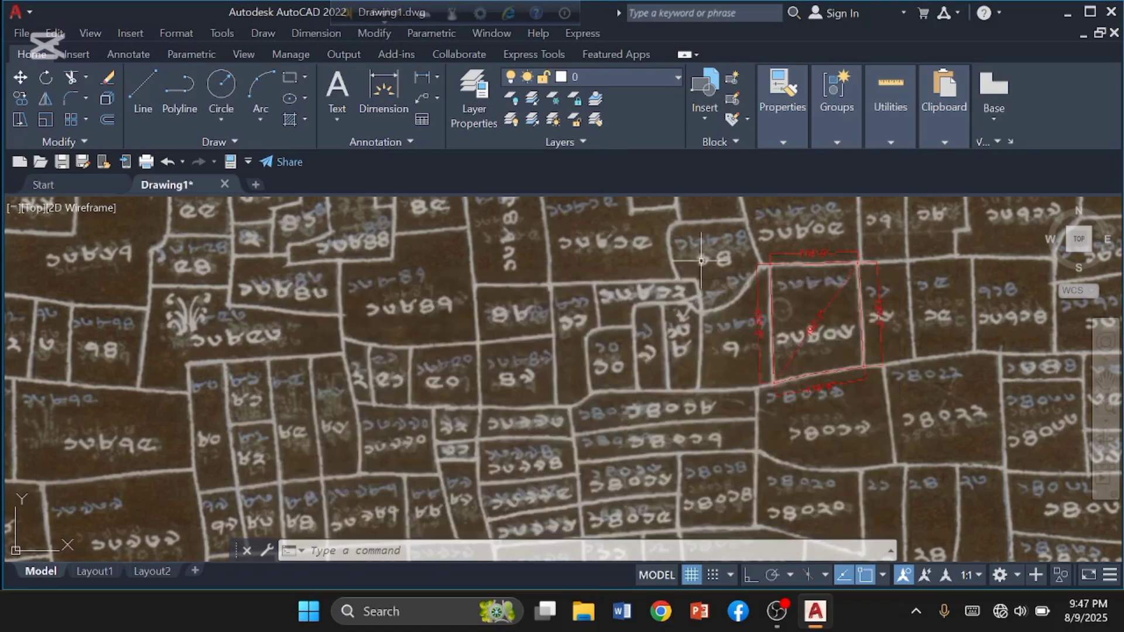